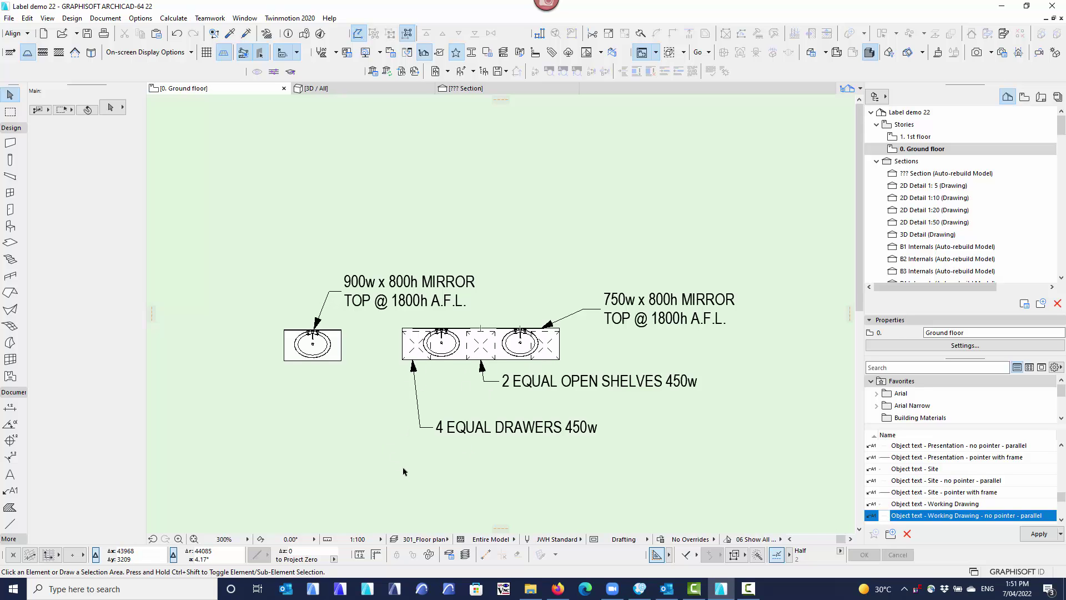
# Step: Open the single-sink vanity bench's settings at its mirror label text page and review the prefix options
pyautogui.click(342, 332)
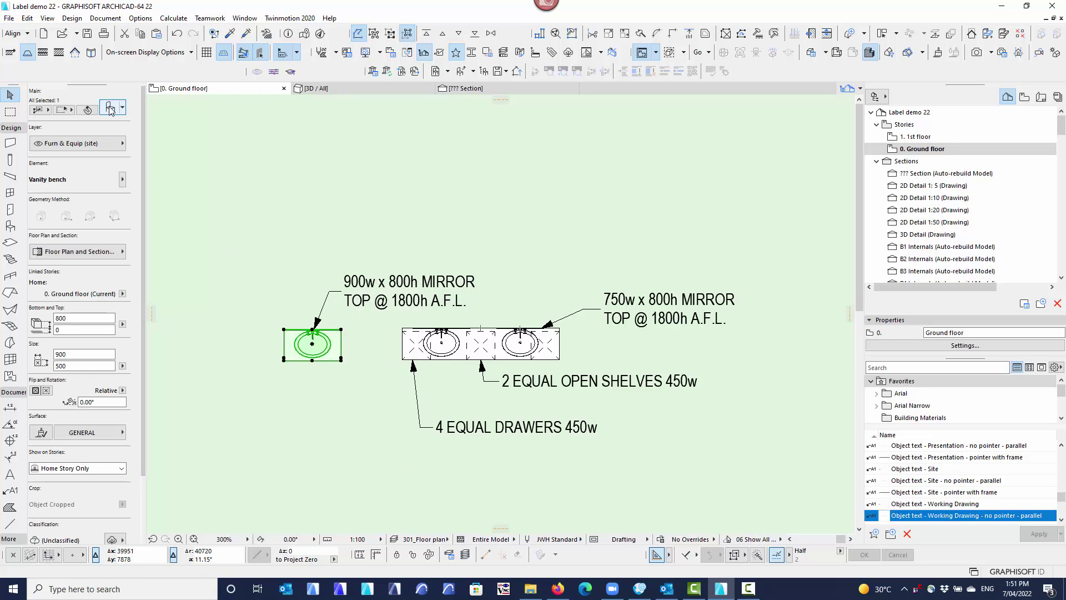
pyautogui.hotkey('ctrl', 't')
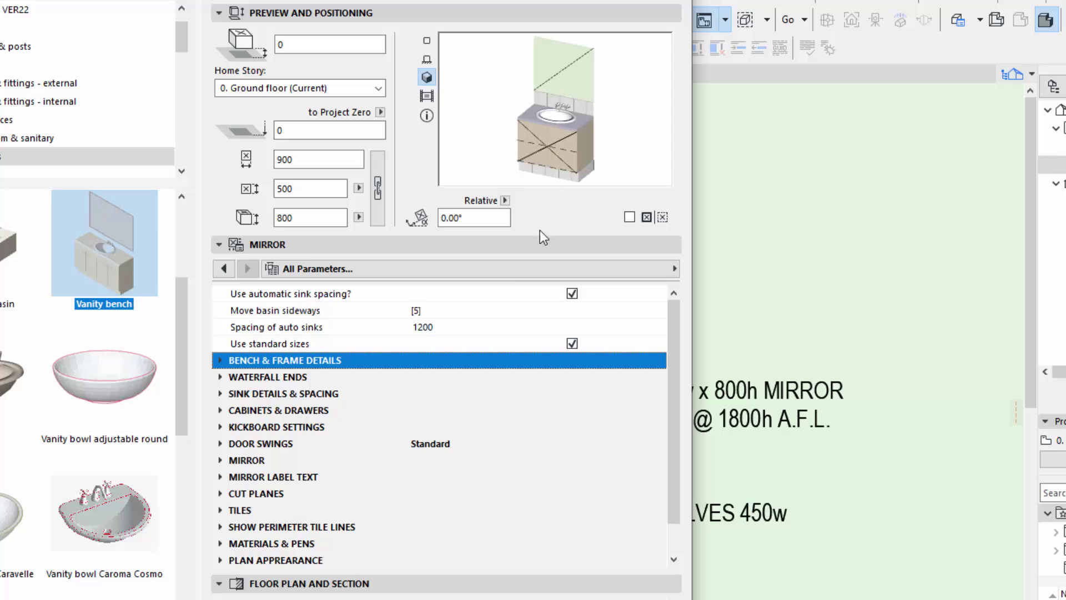
pyautogui.click(515, 269)
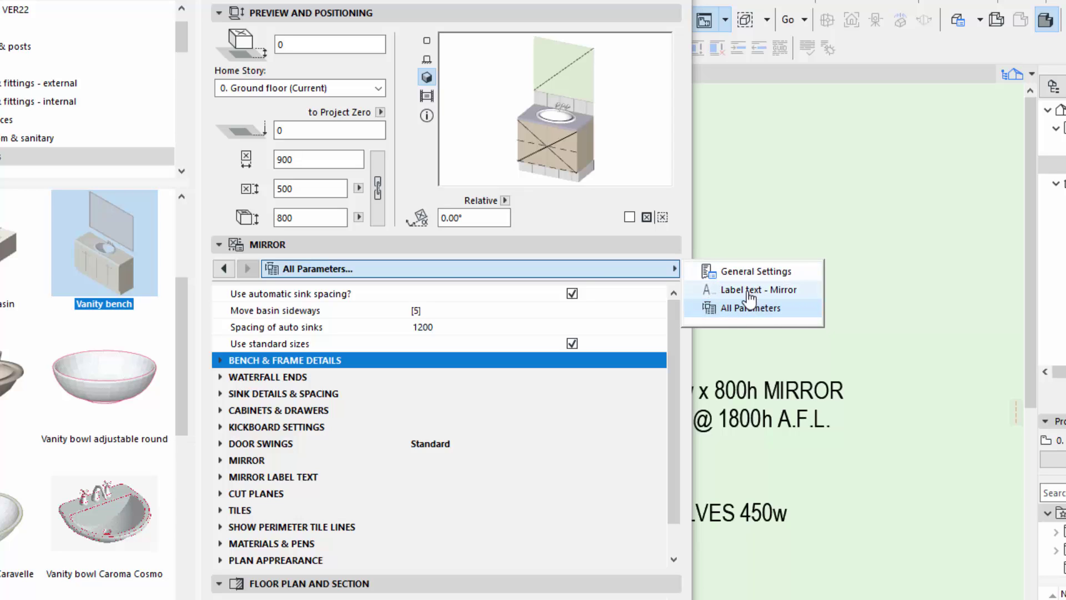
pyautogui.click(731, 291)
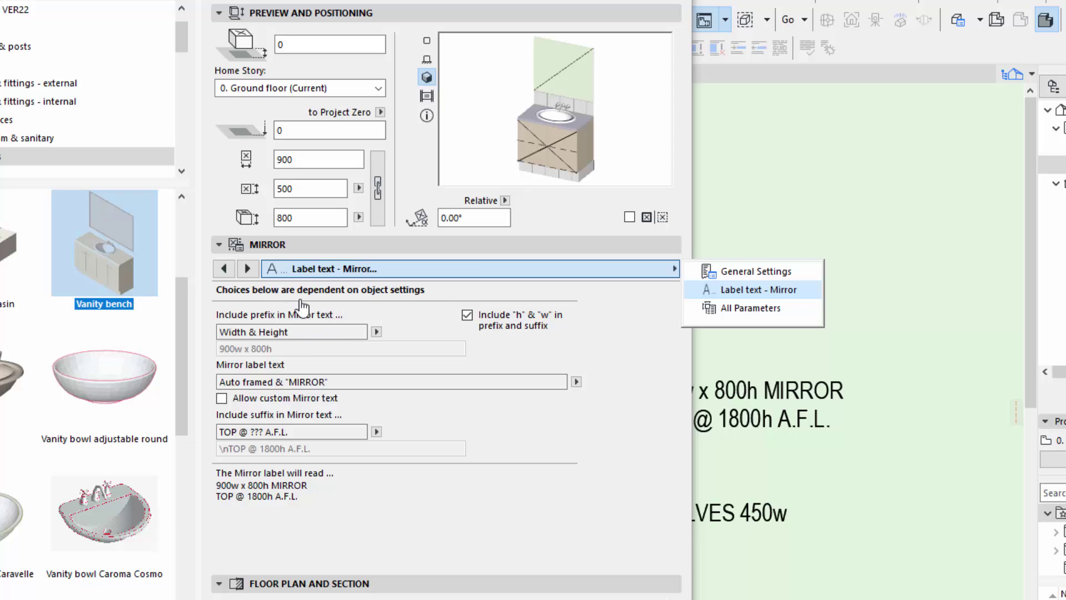
pyautogui.click(376, 332)
pyautogui.click(376, 332)
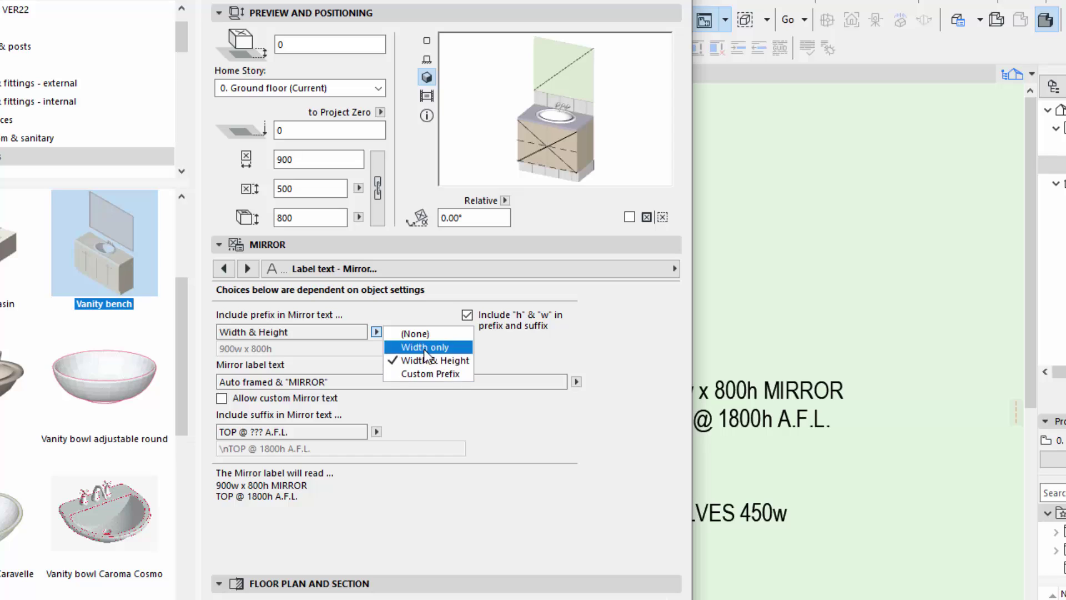
pyautogui.click(376, 332)
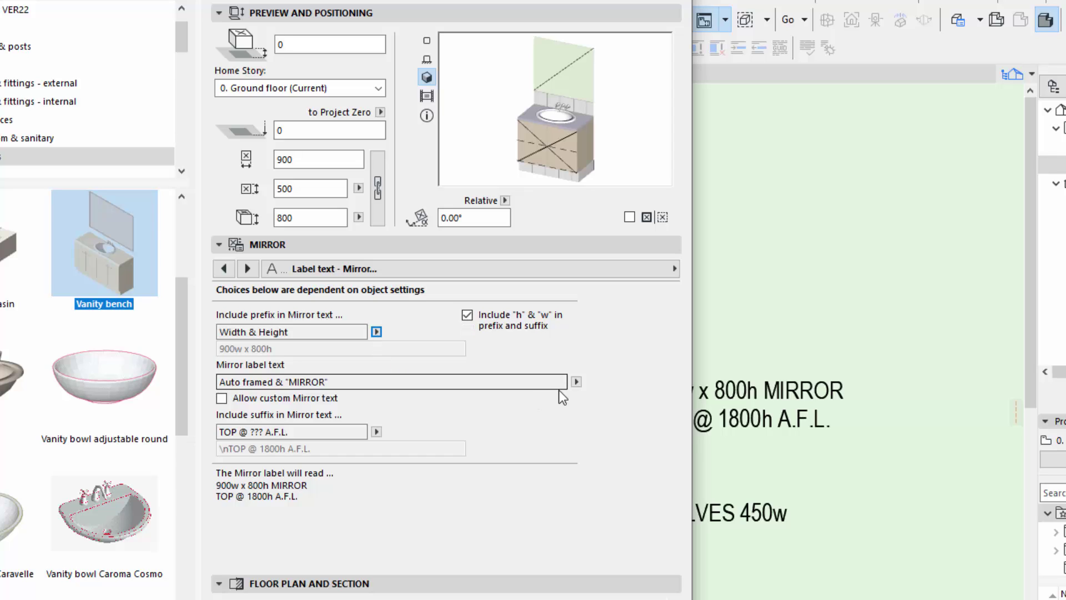
# Step: Try FULL WIDTH MIRROR as the mirror label text and restore the Auto framed & "MIRROR" option
pyautogui.click(576, 382)
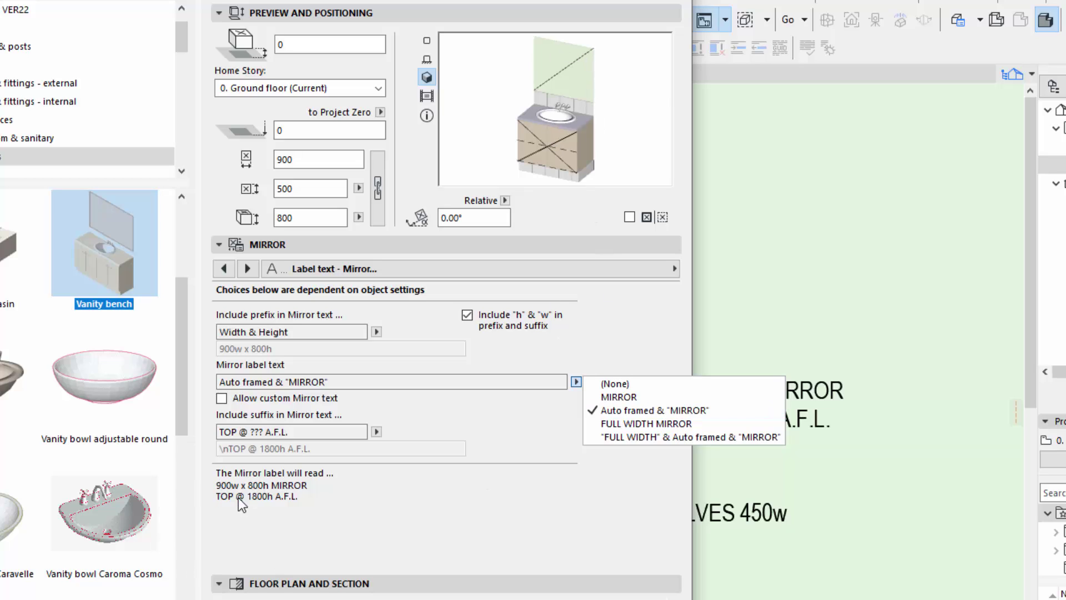
pyautogui.click(633, 424)
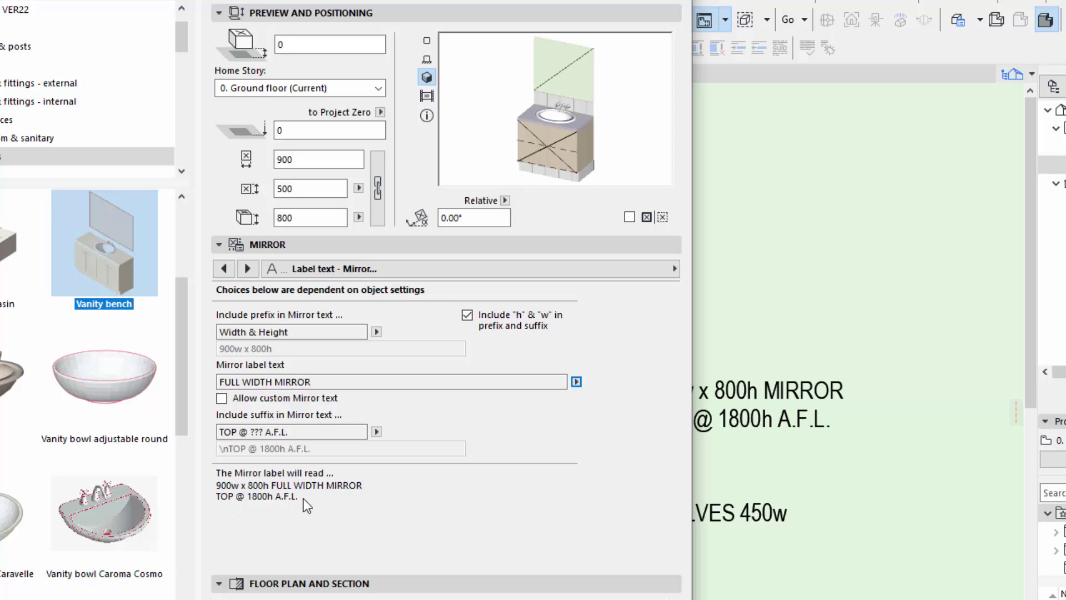
pyautogui.click(577, 381)
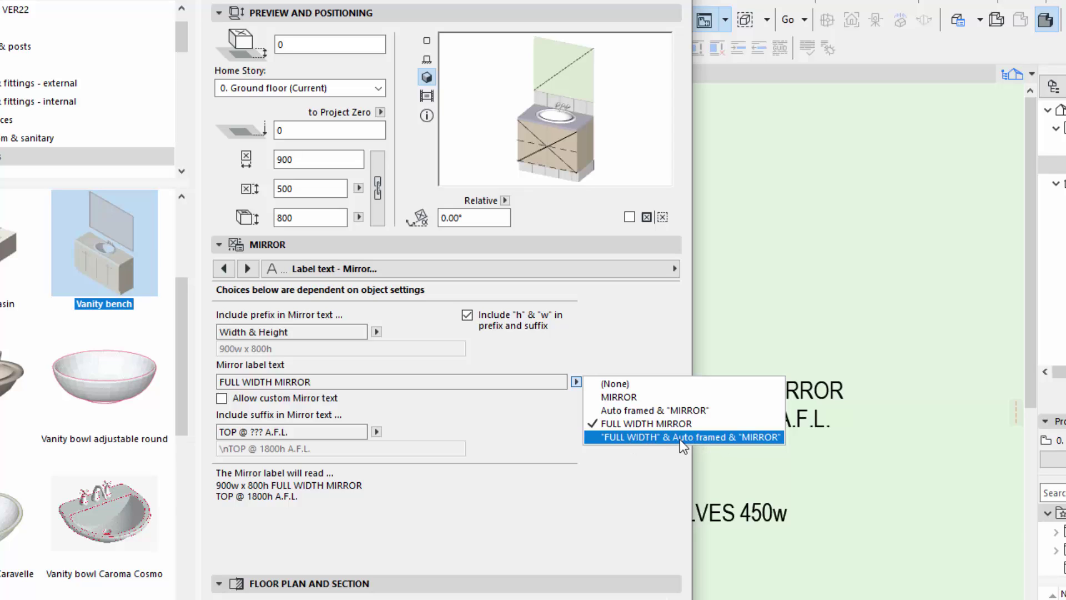
pyautogui.click(655, 409)
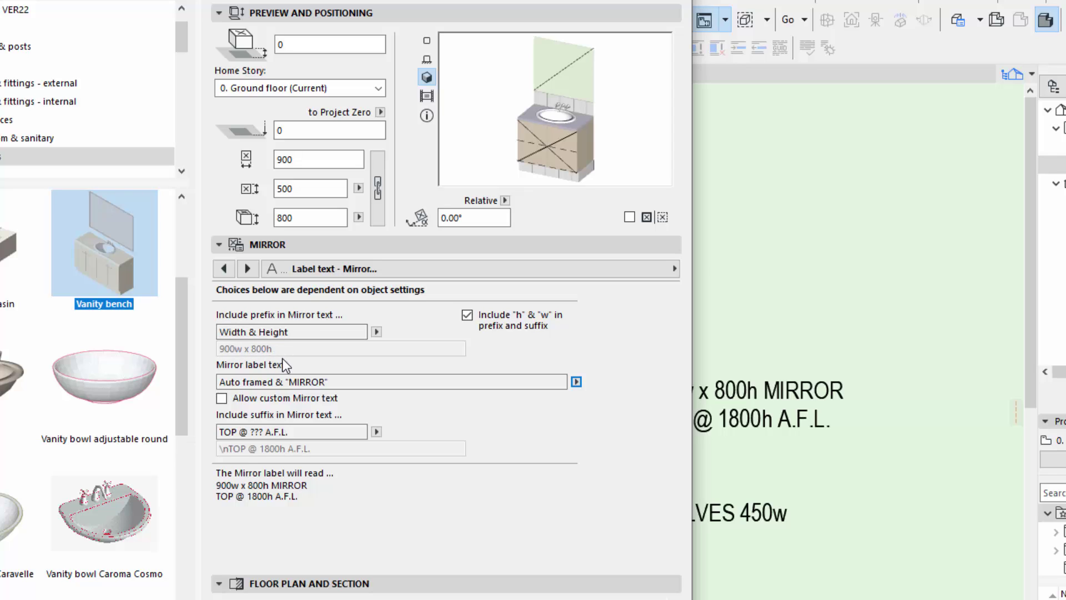
# Step: Review the available suffix and label text options for the vanity's mirror label without changing them
pyautogui.click(377, 431)
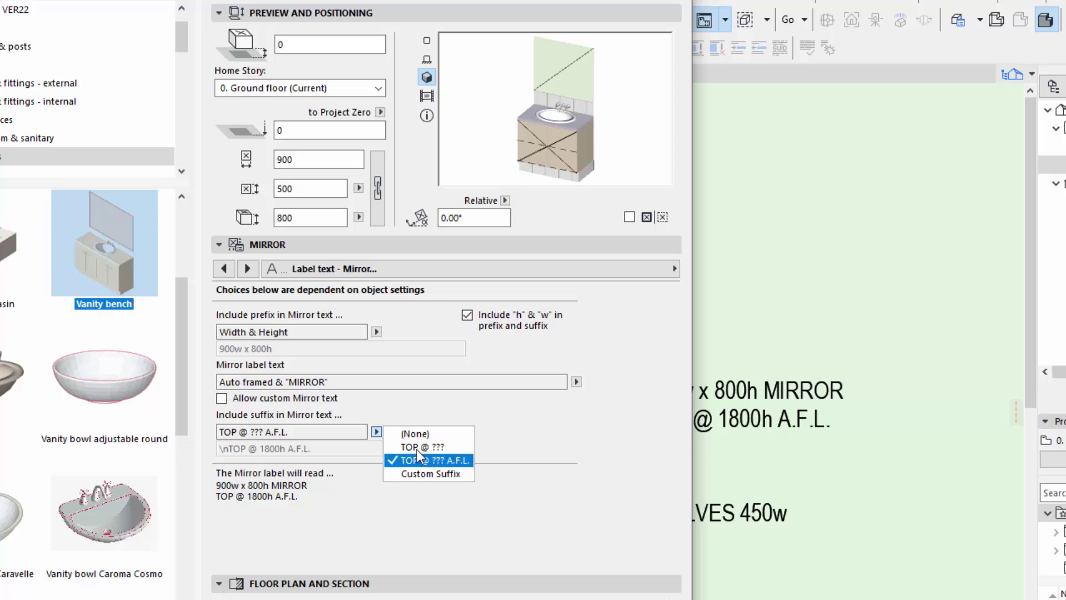
pyautogui.click(576, 382)
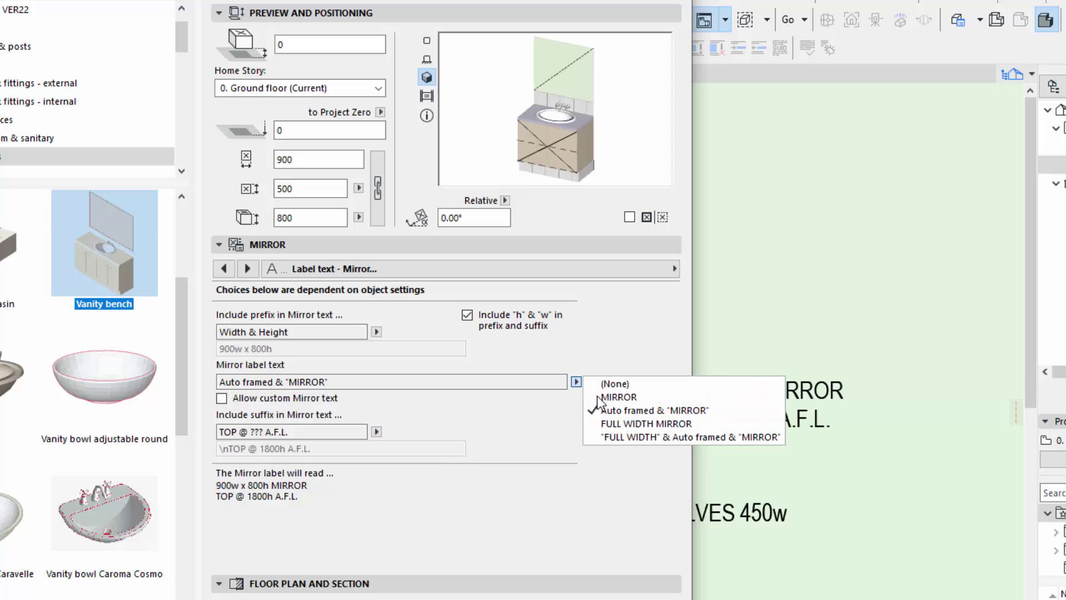
pyautogui.click(538, 420)
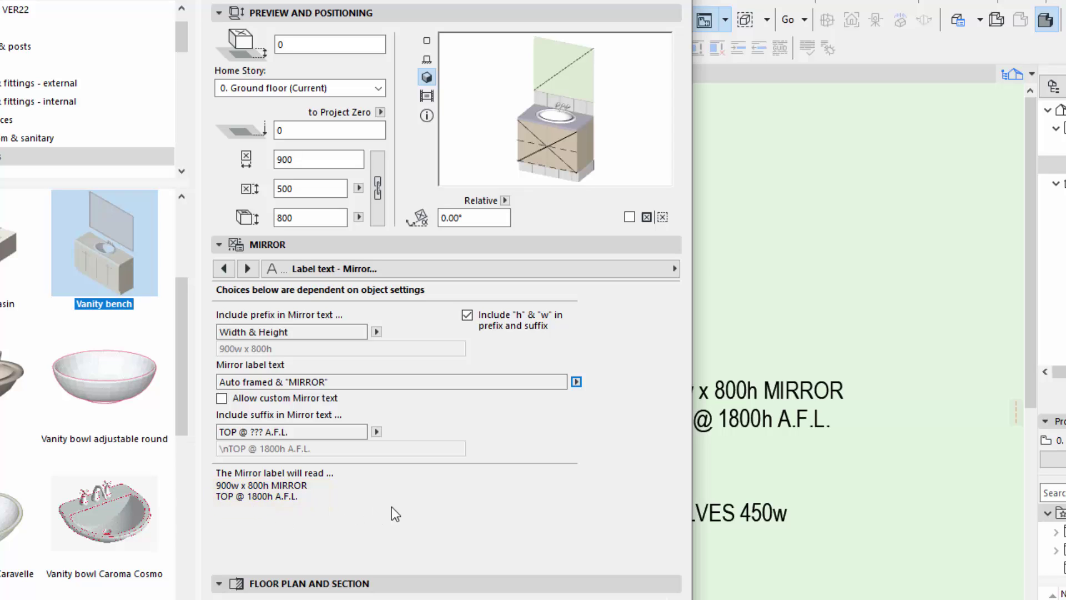
# Step: Try the mirror label without "h" & "w" in prefix and suffix, restore the option and accept the vanity settings
pyautogui.click(467, 314)
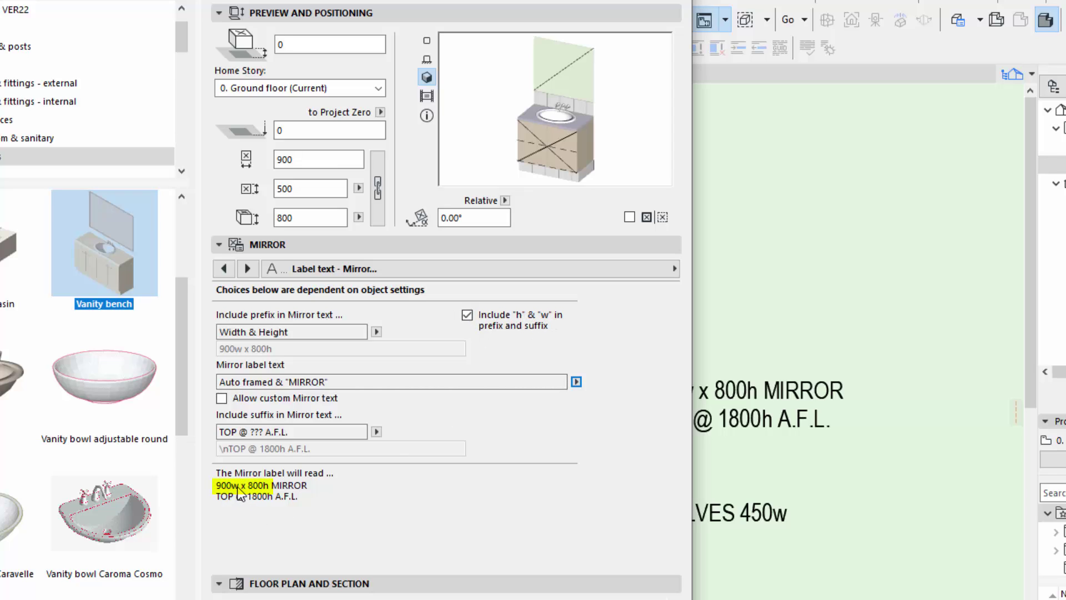
pyautogui.click(467, 315)
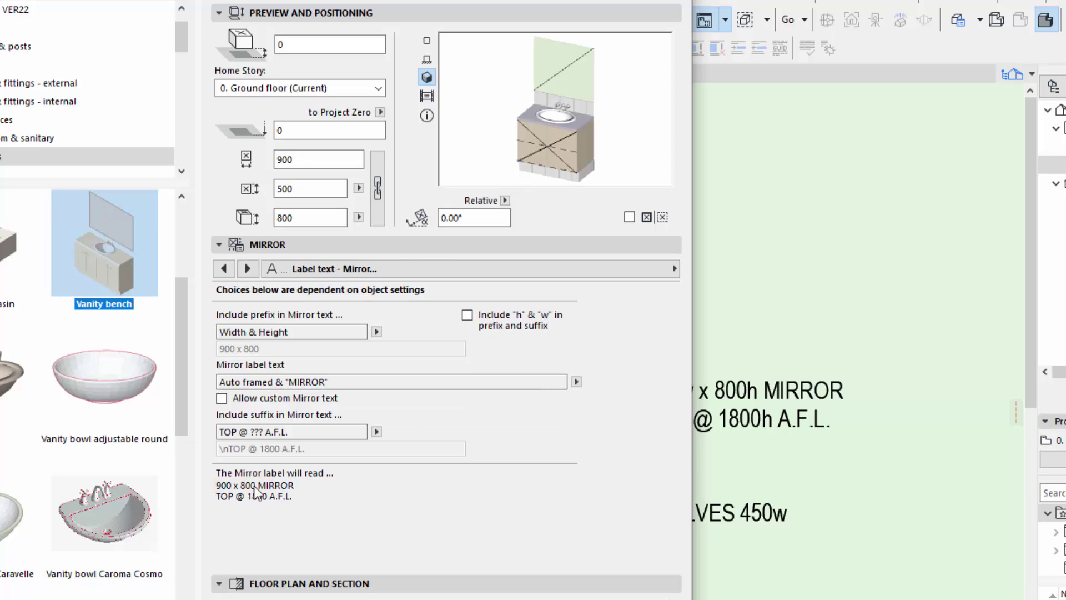
pyautogui.click(467, 315)
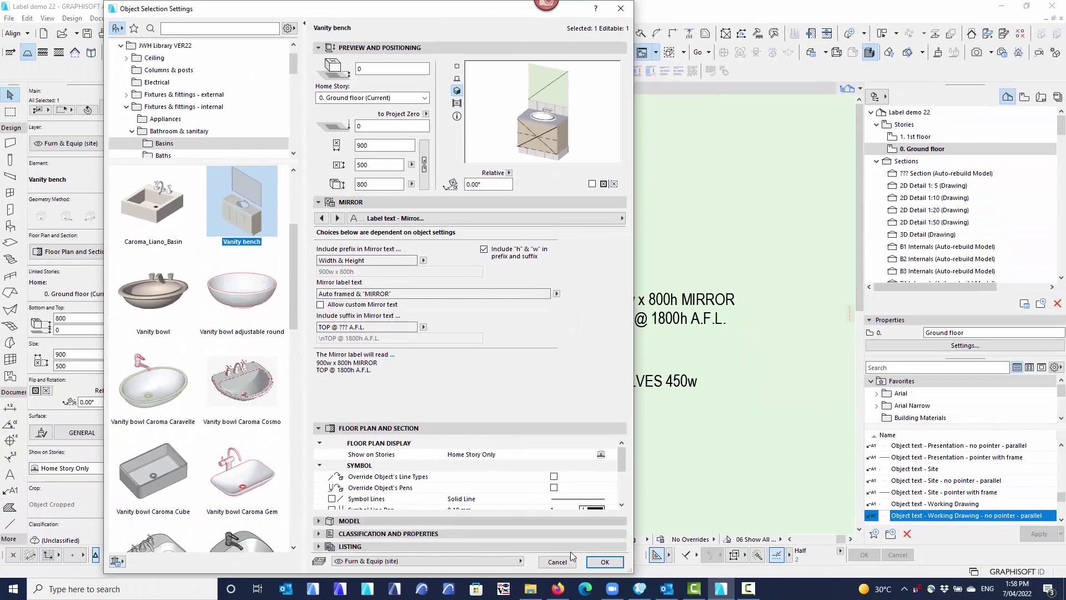
pyautogui.click(606, 562)
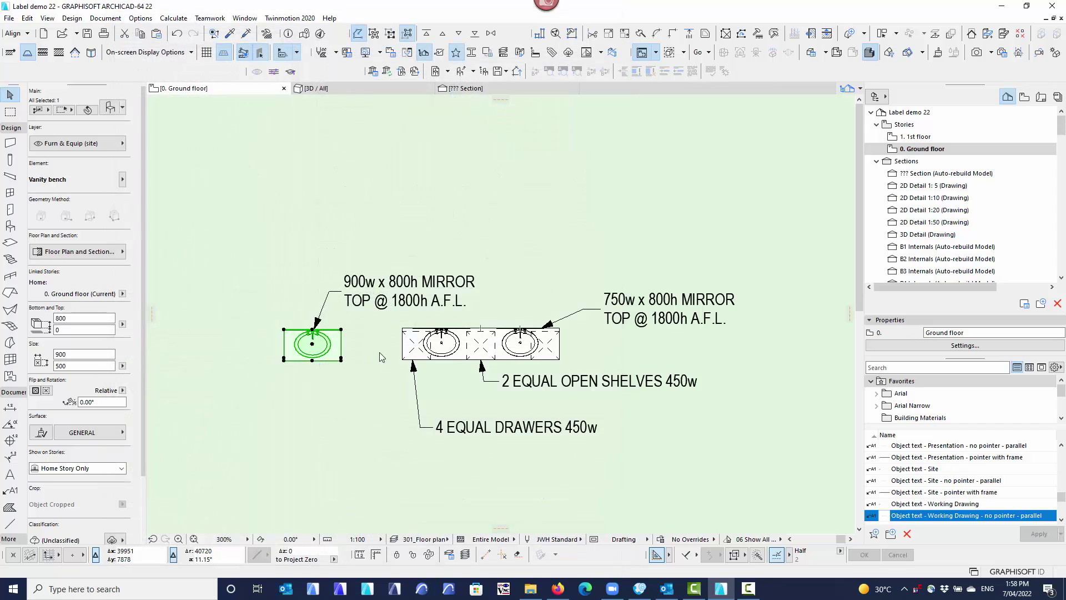
# Step: Open the settings of the single-sink vanity's mirror label and review its sub-element info options
pyautogui.click(339, 297)
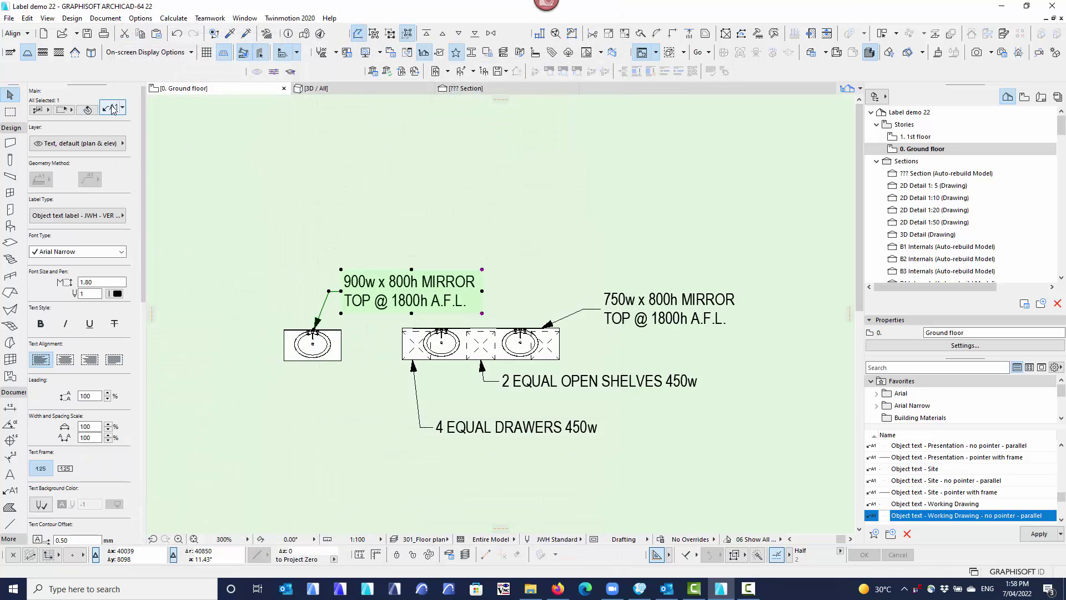
pyautogui.hotkey('ctrl', 't')
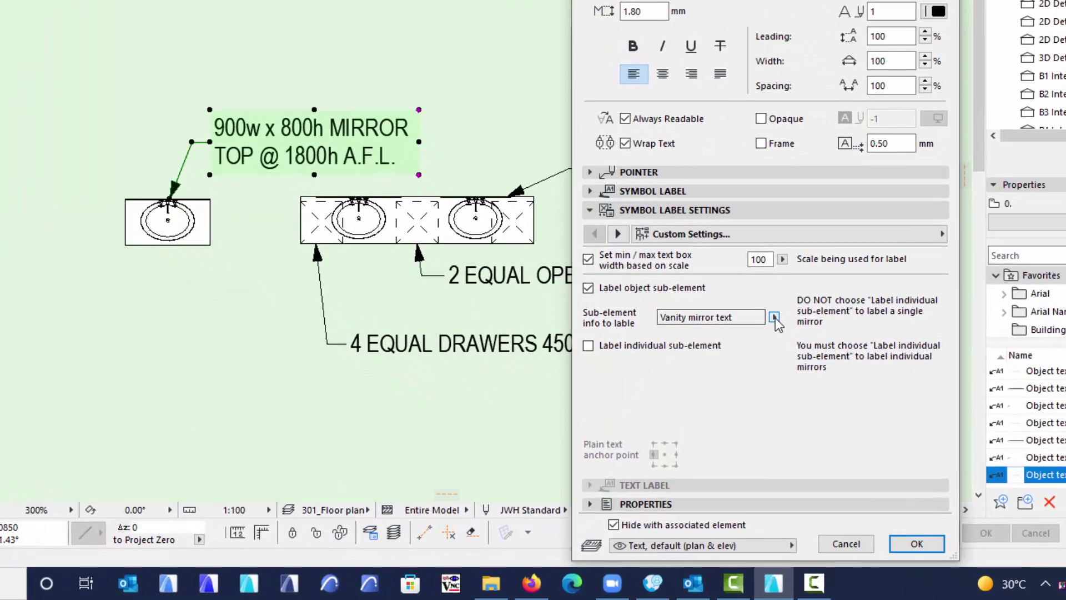
pyautogui.click(722, 409)
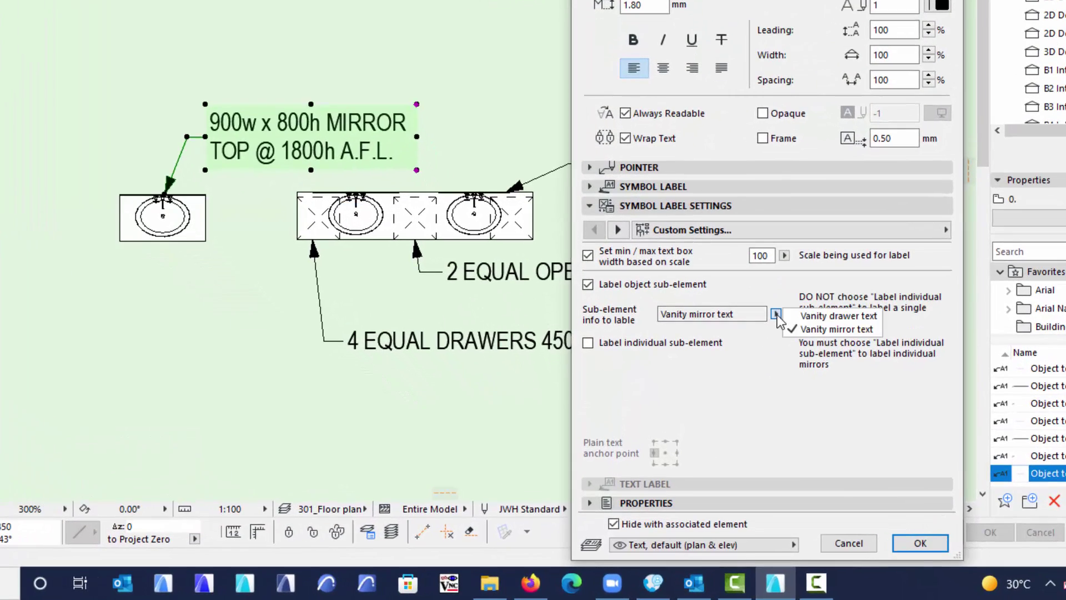
pyautogui.click(777, 314)
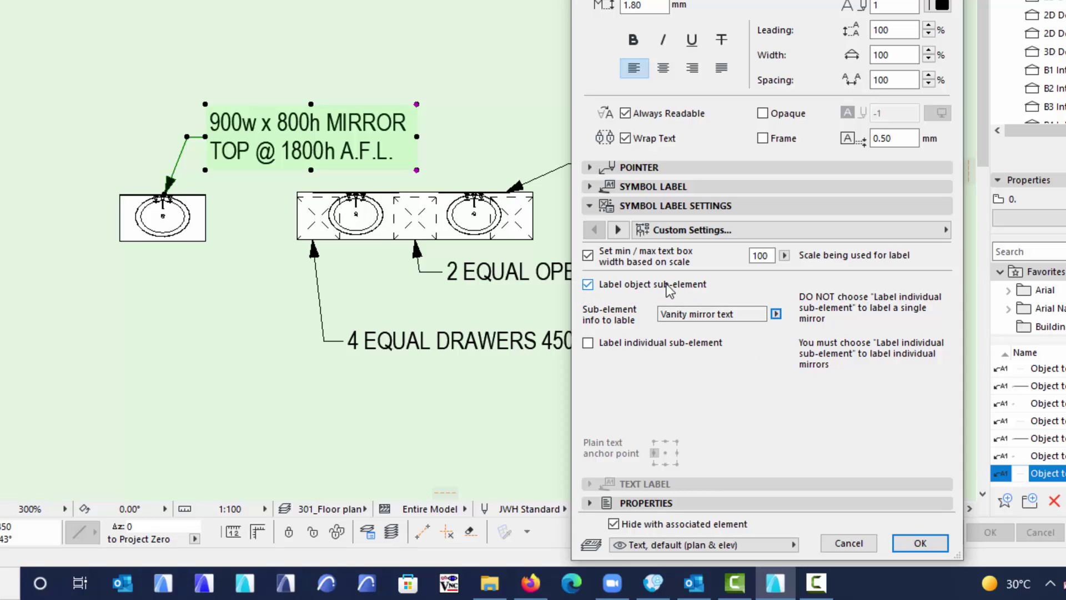
# Step: Turn off Label object sub-element to review the text types, and re-enable it with Vanity mirror text
pyautogui.click(588, 285)
pyautogui.click(776, 314)
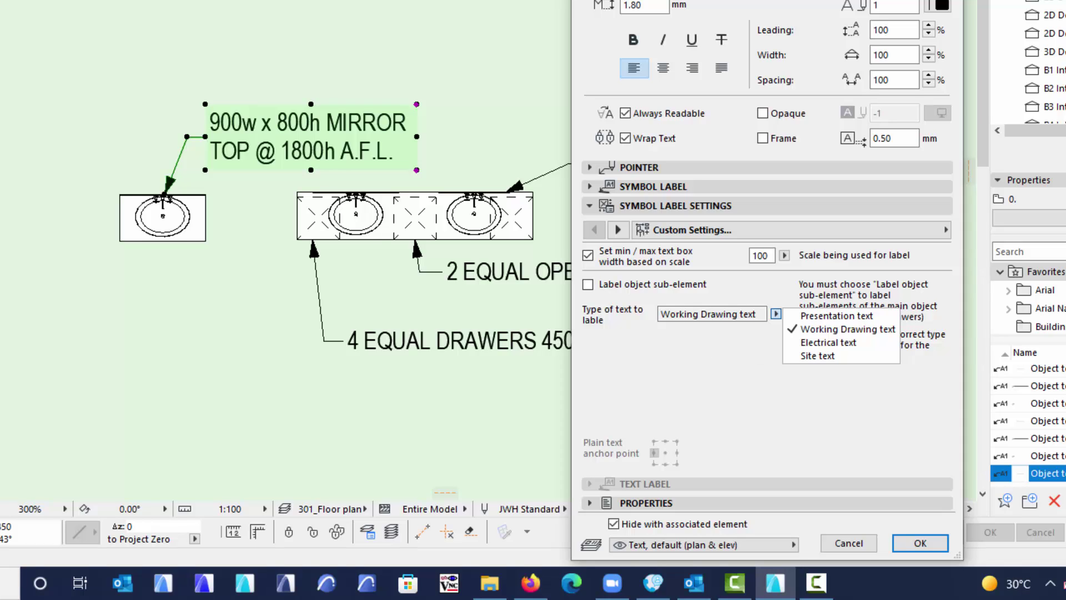
pyautogui.click(586, 285)
pyautogui.click(587, 286)
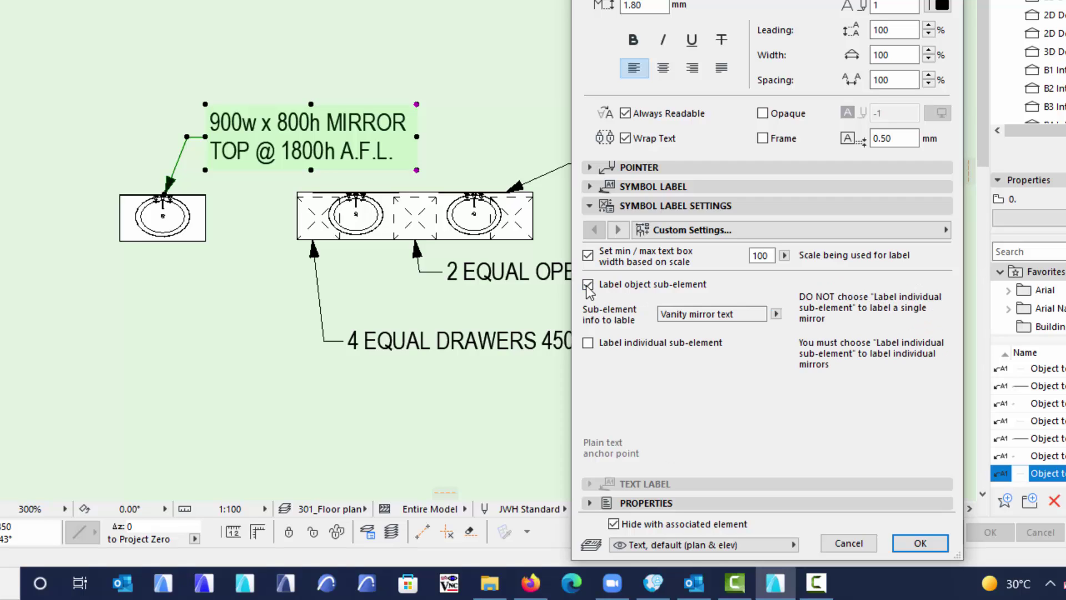
pyautogui.click(776, 314)
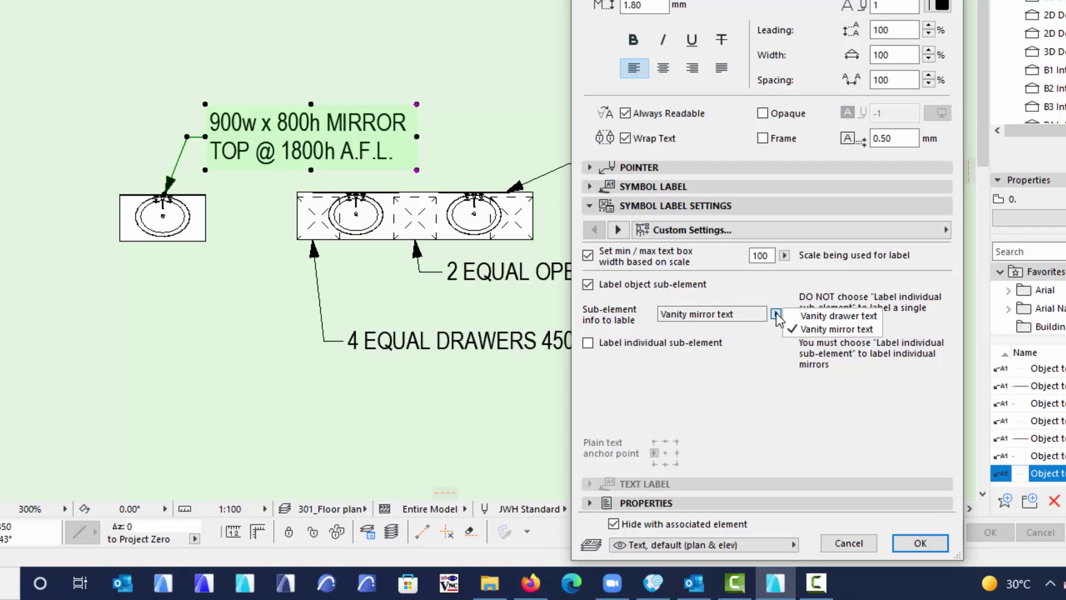
pyautogui.click(832, 331)
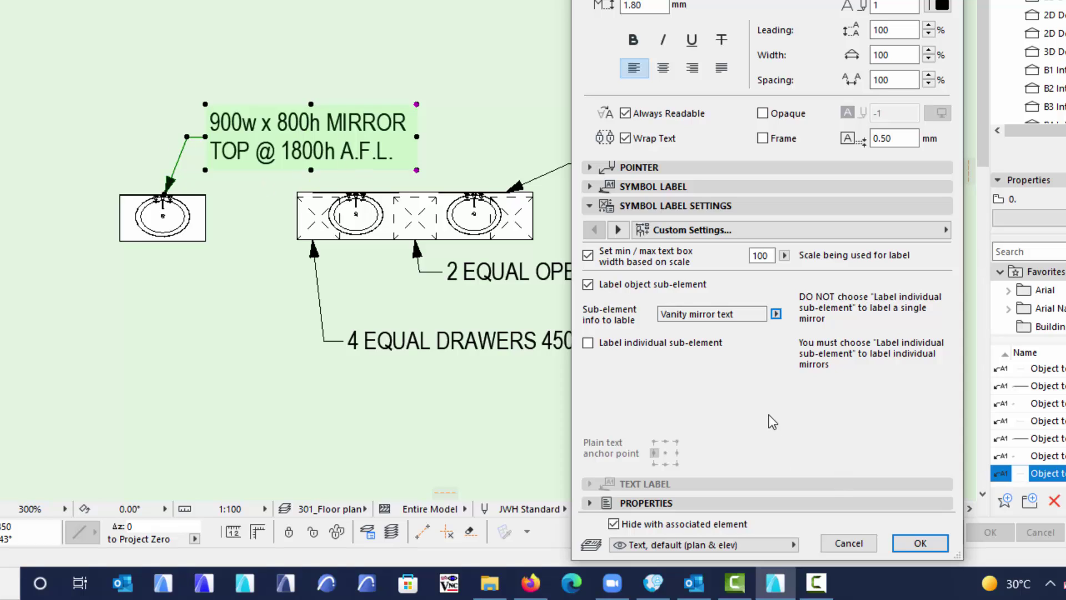
# Step: Enable Label individual sub-element to review the individual mirror options, disable it again and accept the label settings
pyautogui.click(588, 343)
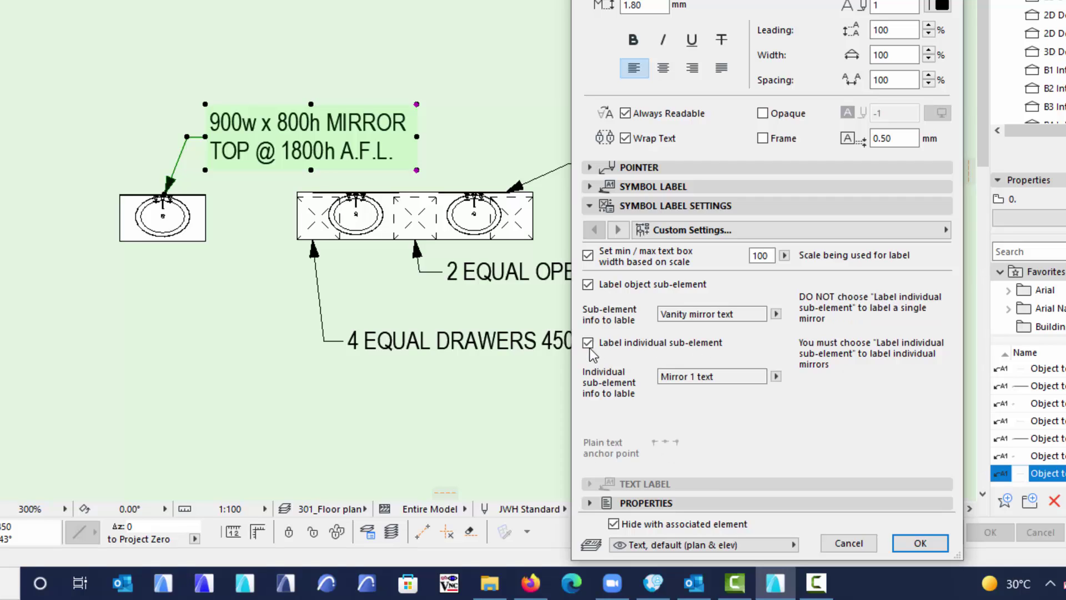
pyautogui.click(776, 376)
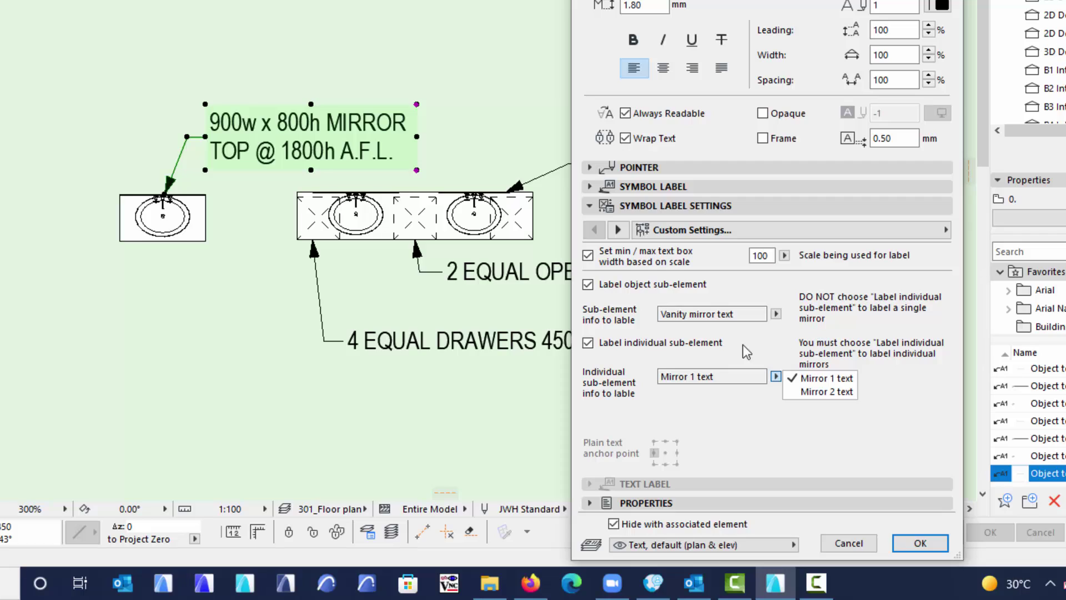
pyautogui.click(589, 345)
pyautogui.click(588, 344)
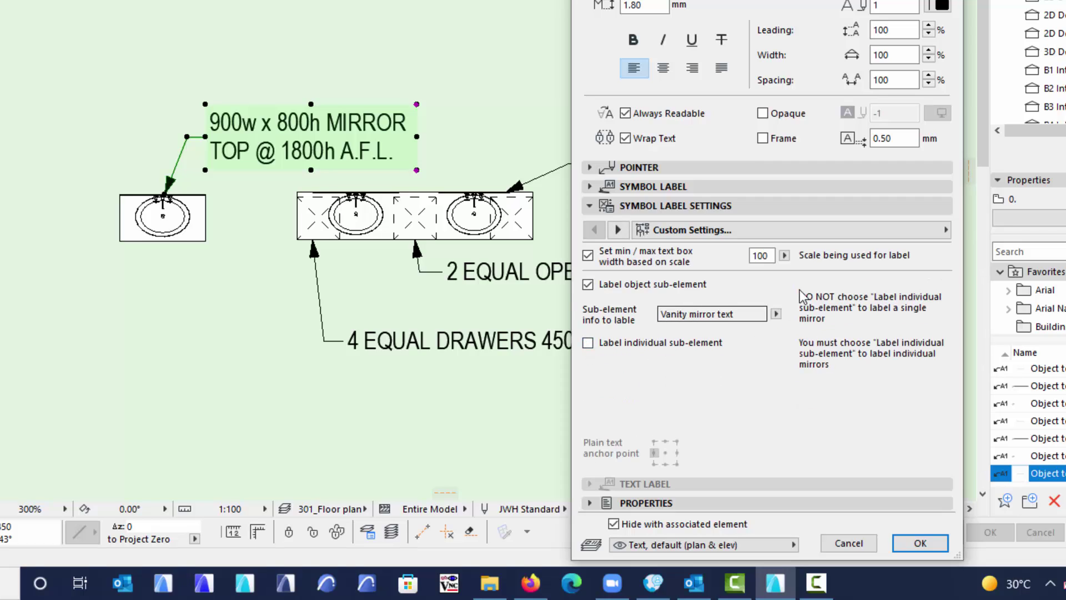
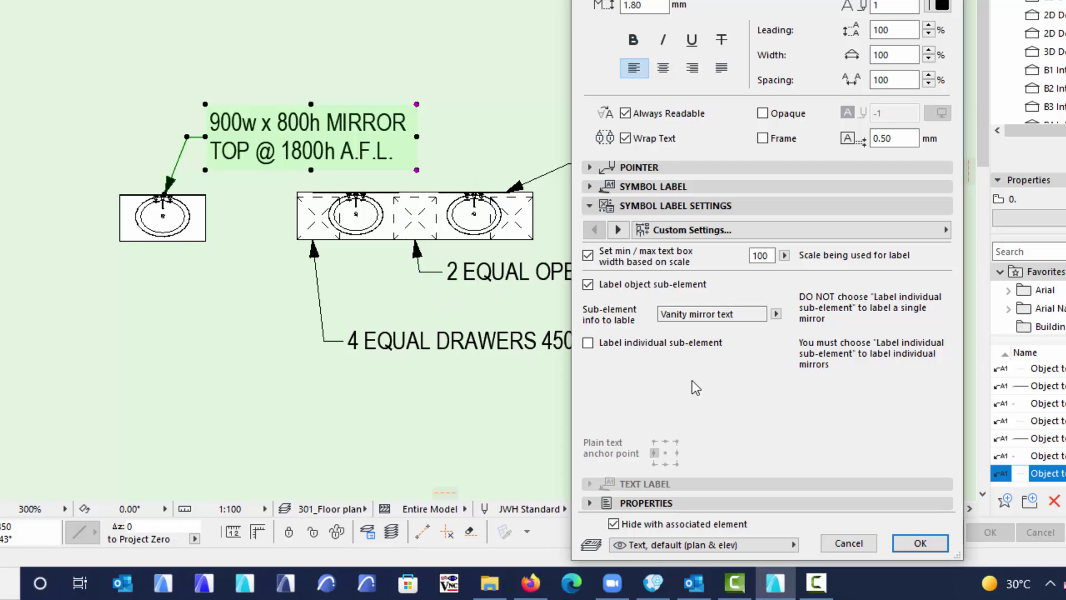
pyautogui.click(922, 542)
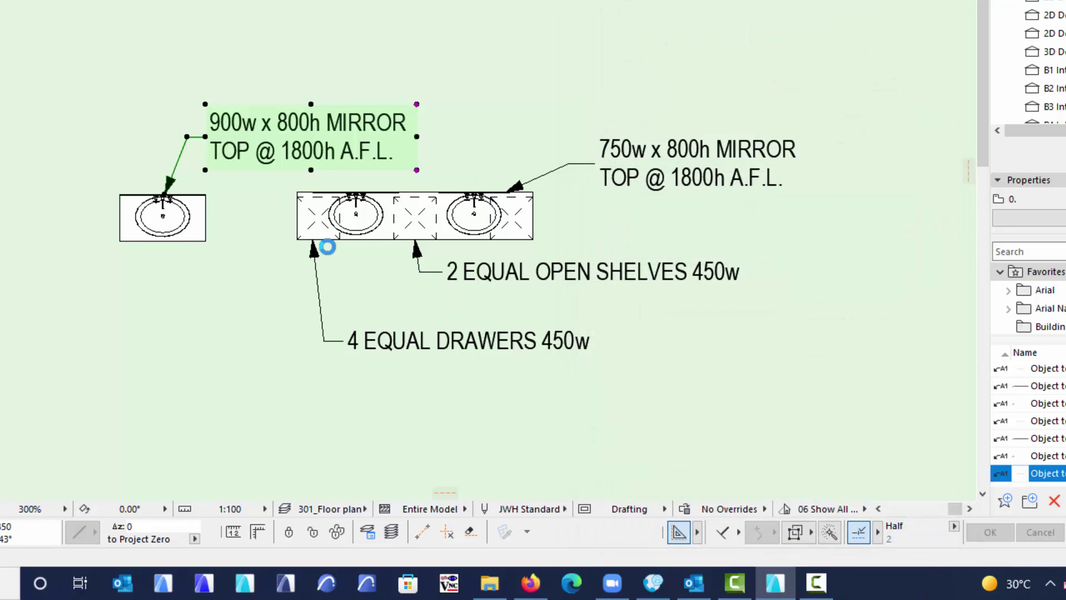
# Step: Open the double-sink vanity bench's settings at the label text page for Drawers/shelves 1 (Left)
pyautogui.click(558, 168)
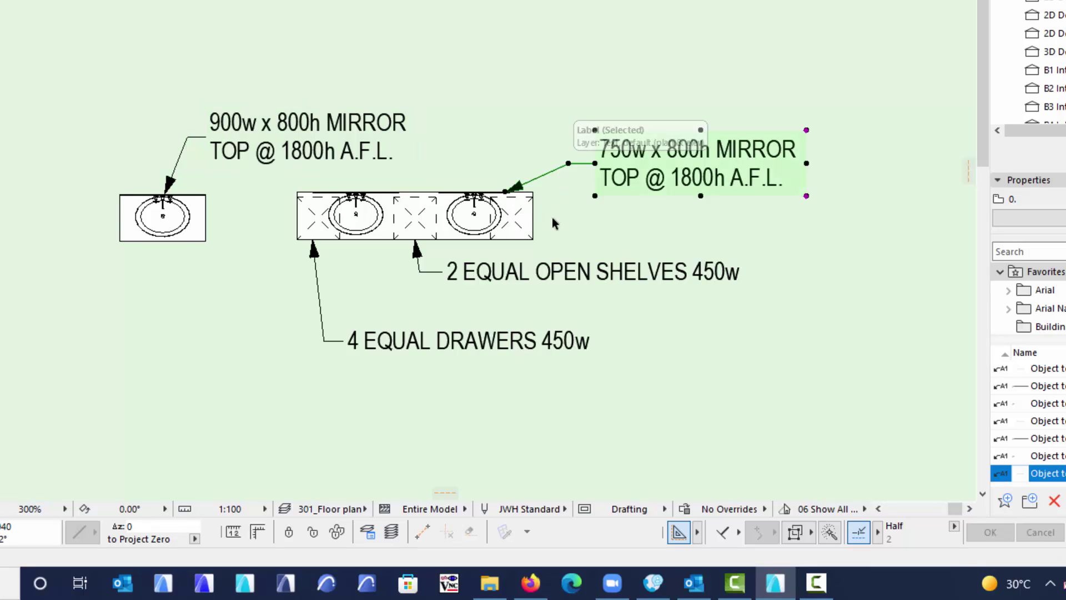
pyautogui.click(532, 238)
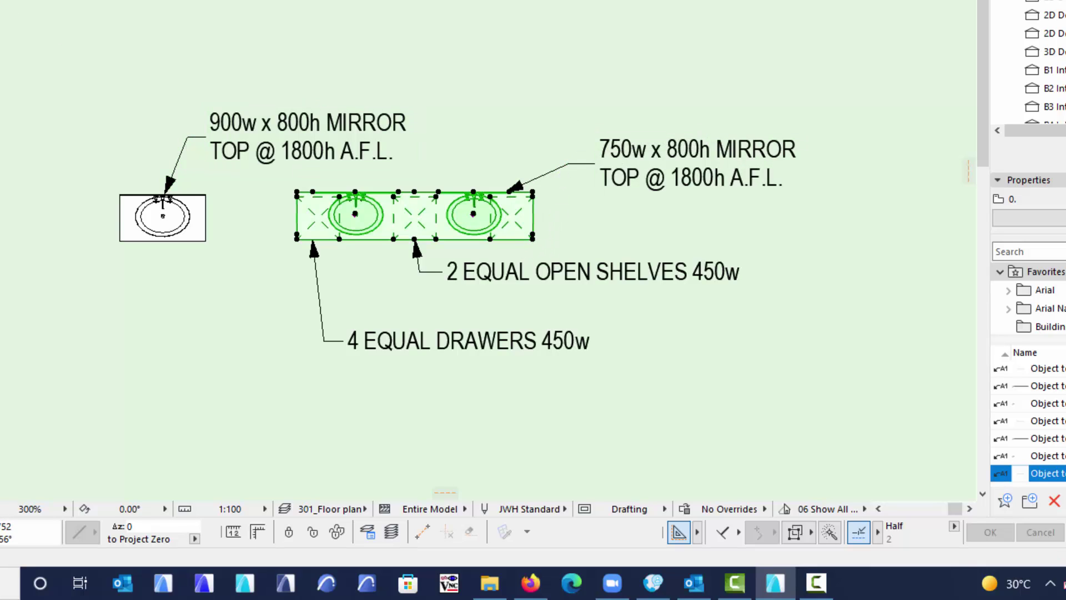
pyautogui.hotkey('ctrl', 't')
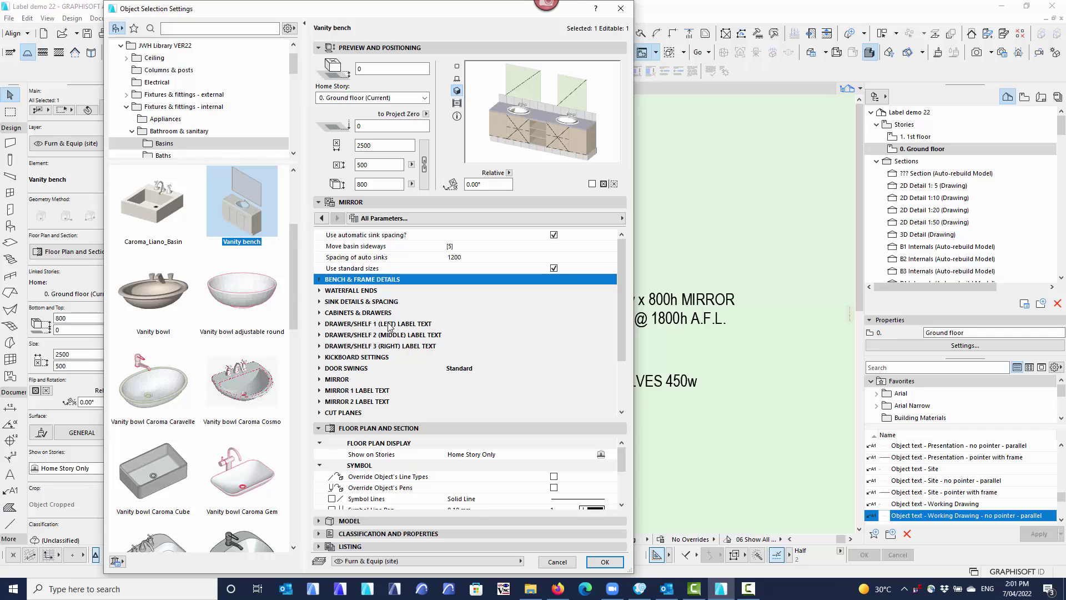
pyautogui.click(586, 218)
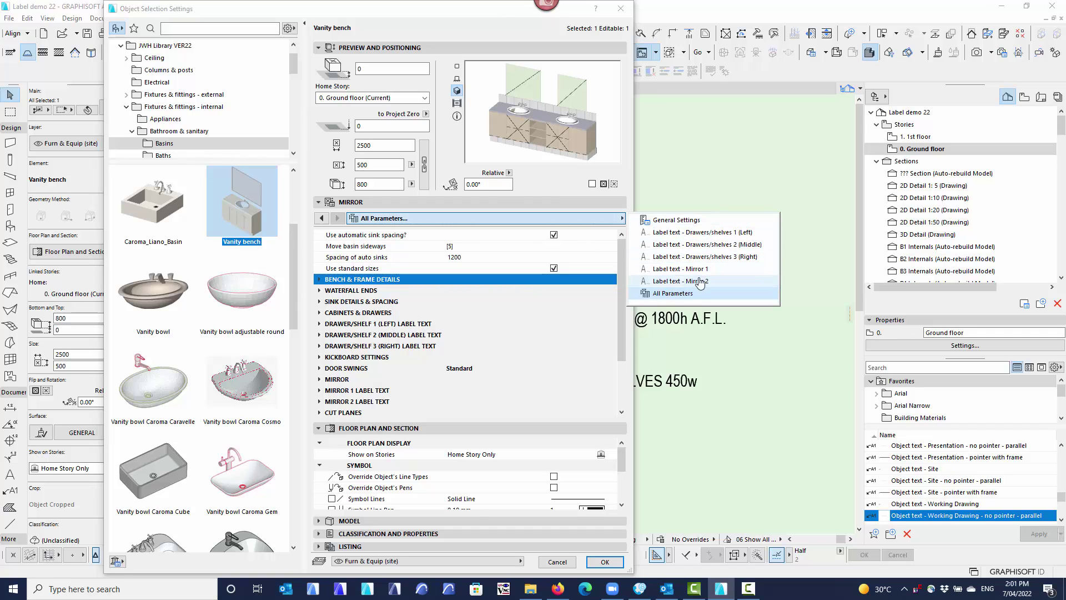
pyautogui.click(710, 233)
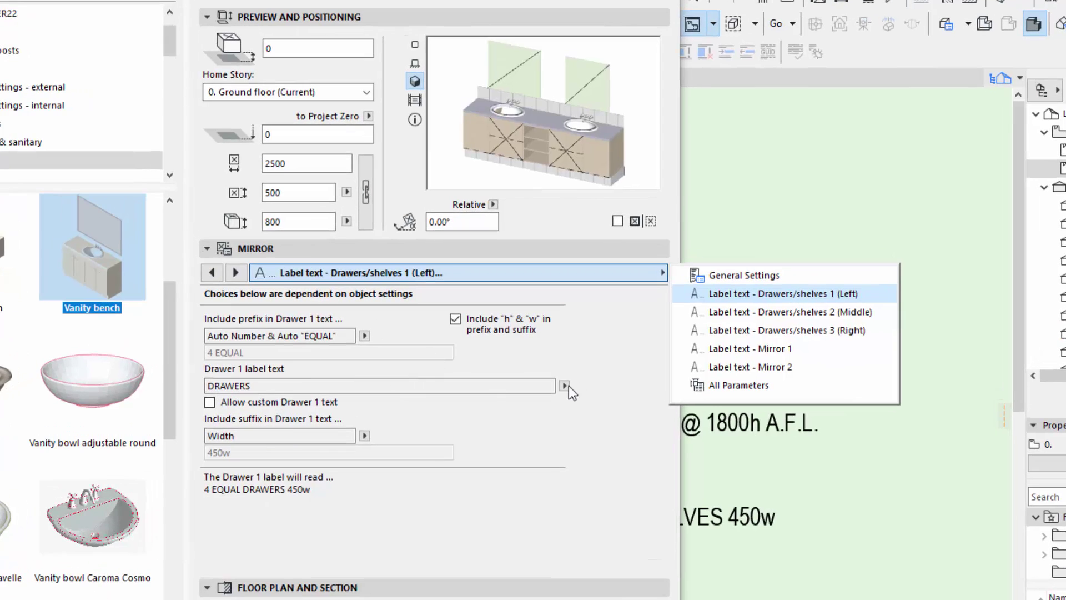
# Step: Review the available label text choices for Drawer 1 on the double-sink vanity bench
pyautogui.click(565, 386)
pyautogui.click(566, 387)
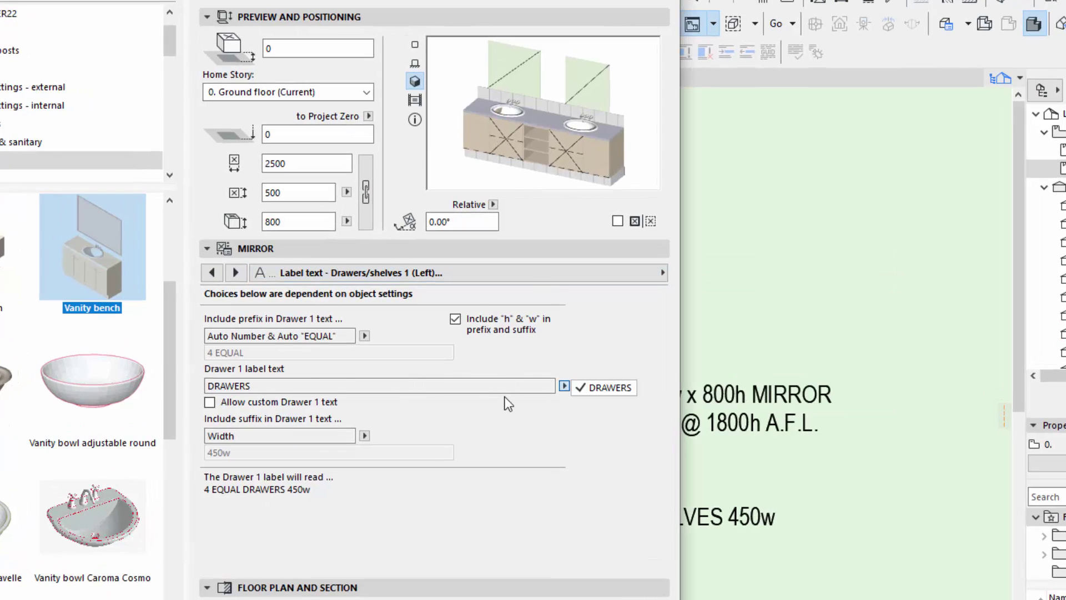
pyautogui.click(502, 363)
# Step: Review the label text choices for Drawers/shelves 2 (Middle) and the available label text pages, and close the vanity bench settings
pyautogui.click(578, 274)
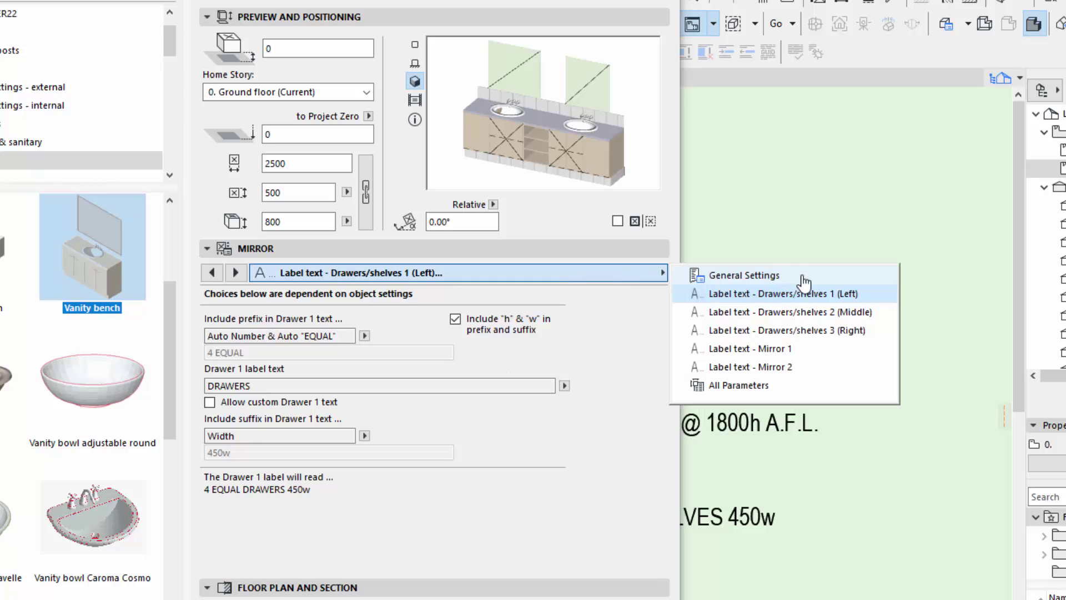
pyautogui.click(789, 312)
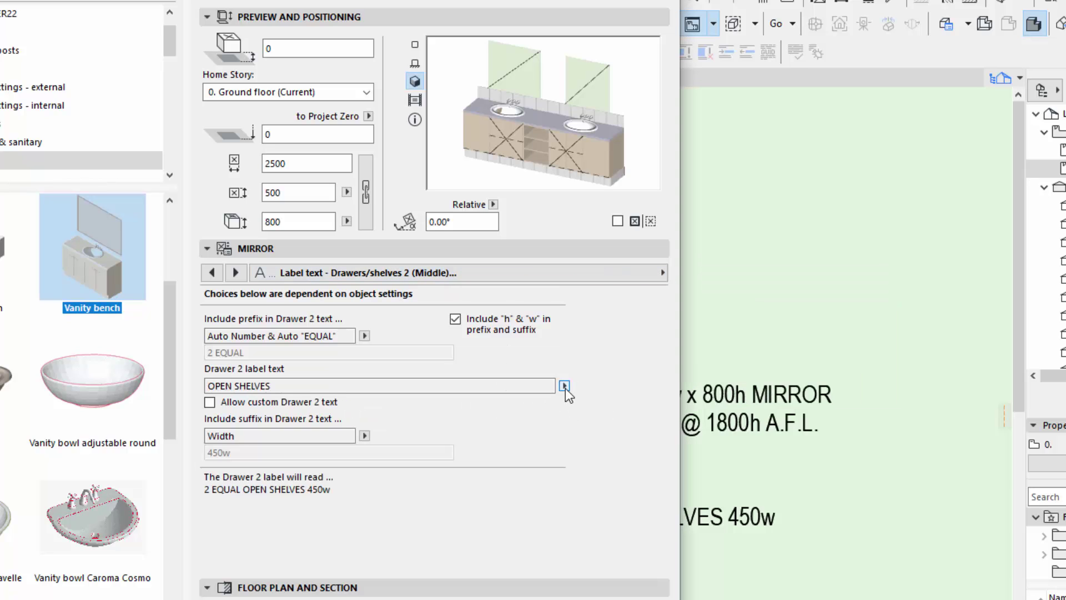
pyautogui.click(565, 386)
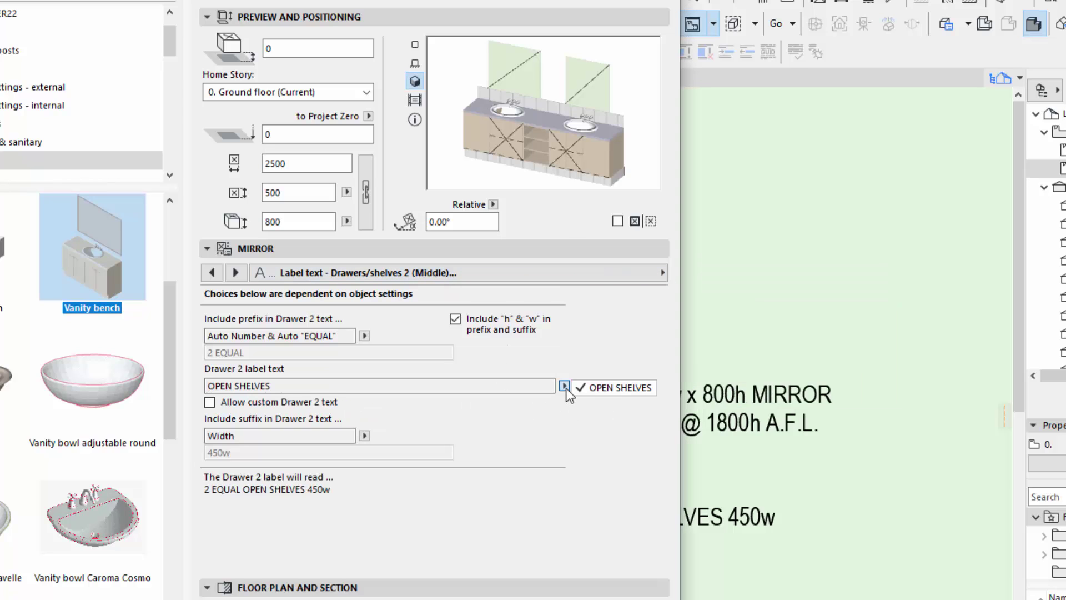
pyautogui.click(515, 428)
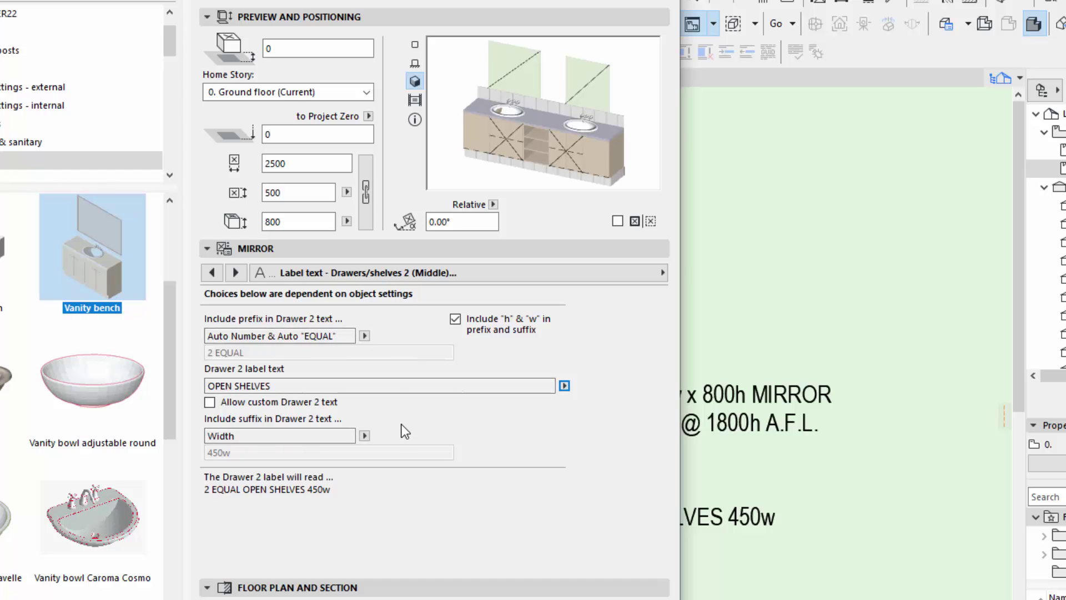
pyautogui.click(582, 272)
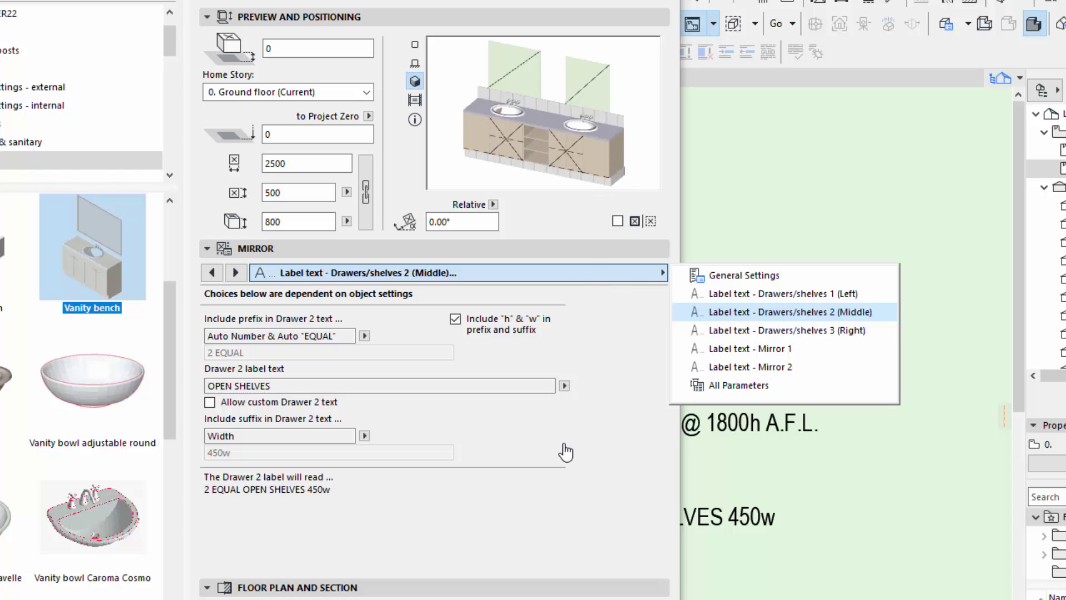
pyautogui.click(626, 355)
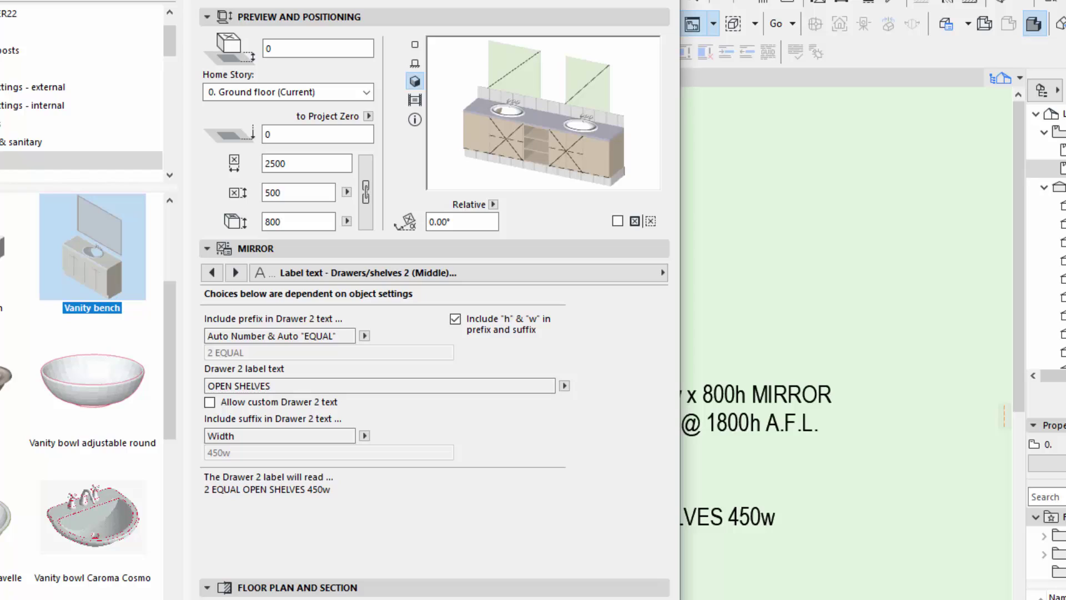
pyautogui.press('Return')
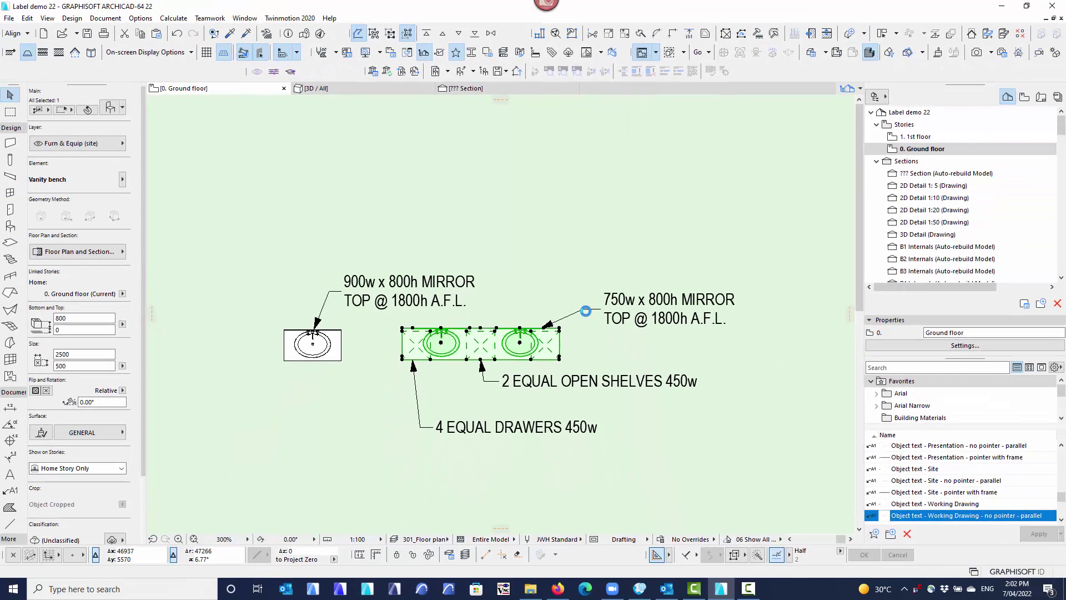
pyautogui.press('Escape')
# Step: Open the settings of the double-sink vanity's 750w mirror label, review its individual sub-element options and cancel without changes
pyautogui.click(590, 315)
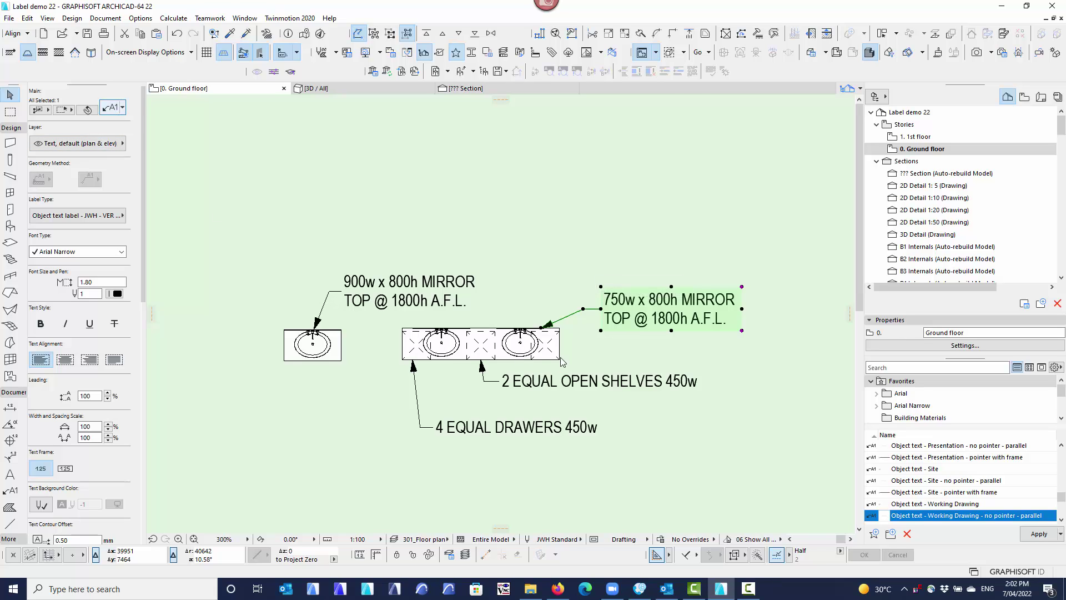
pyautogui.hotkey('ctrl', 't')
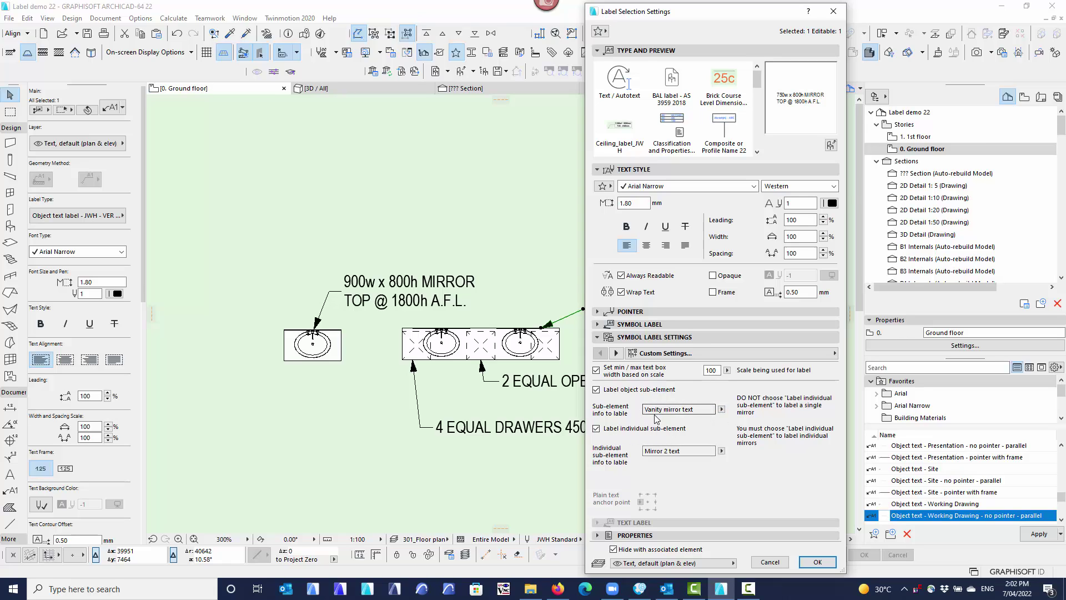
pyautogui.click(722, 451)
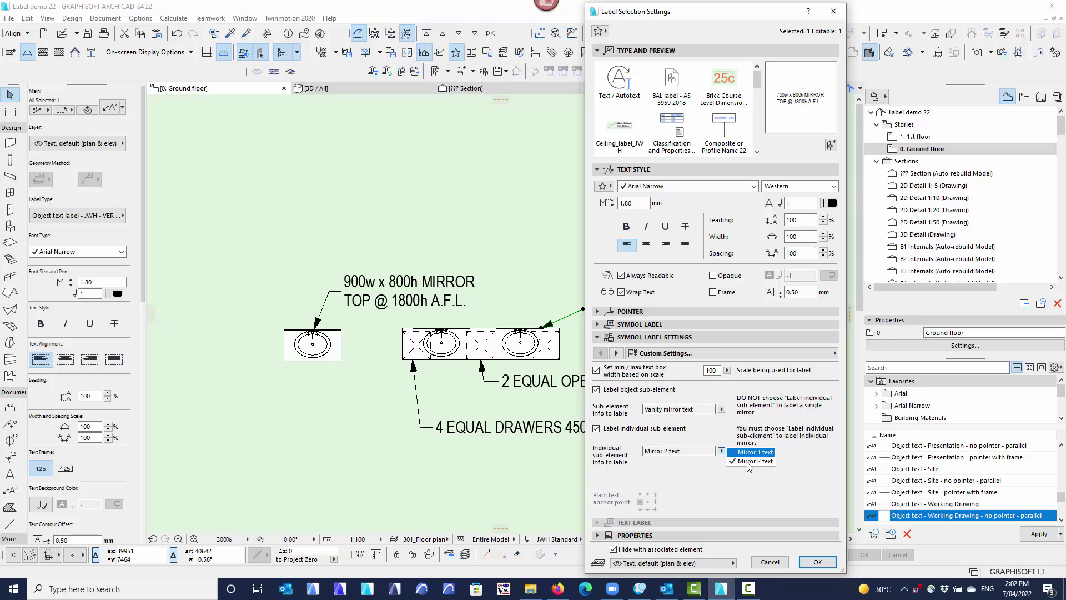
pyautogui.click(709, 475)
pyautogui.click(770, 563)
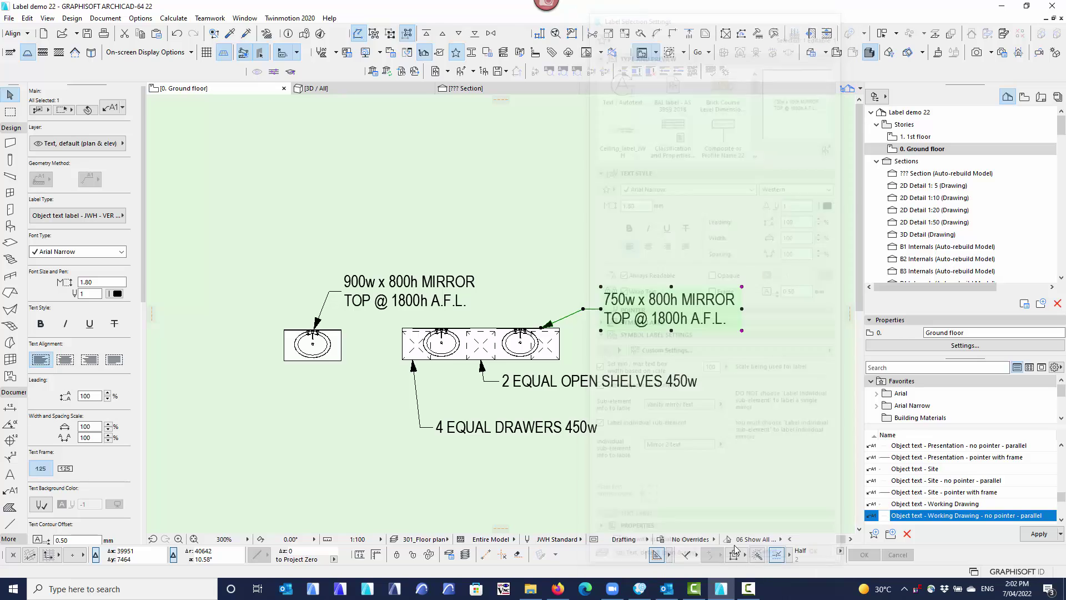
# Step: Open the settings of the open shelves label, review the individual drawer text options and cancel without changes
pyautogui.click(497, 383)
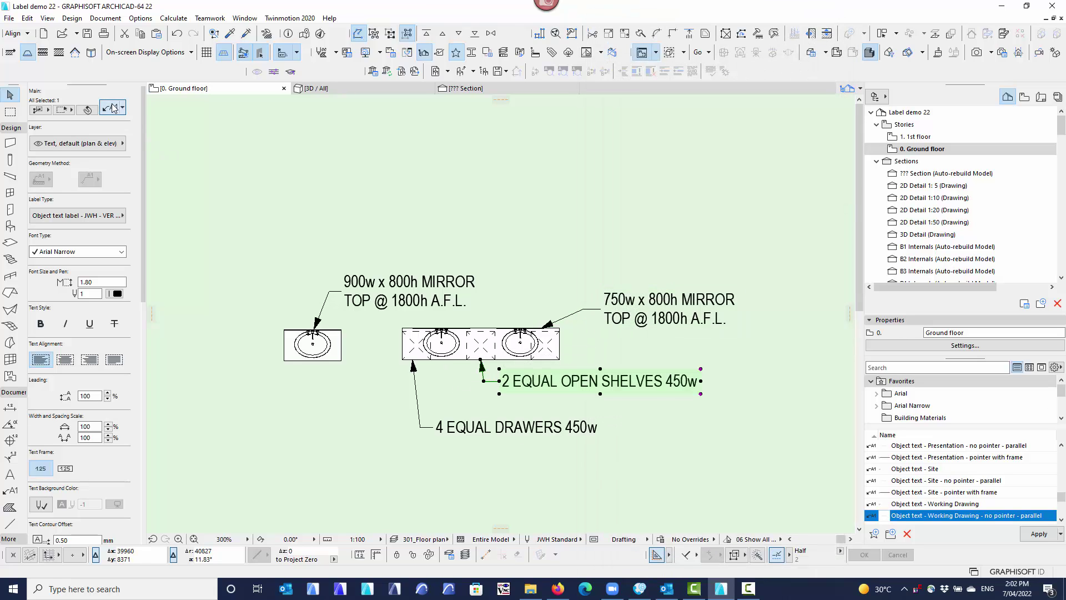
pyautogui.hotkey('ctrl', 't')
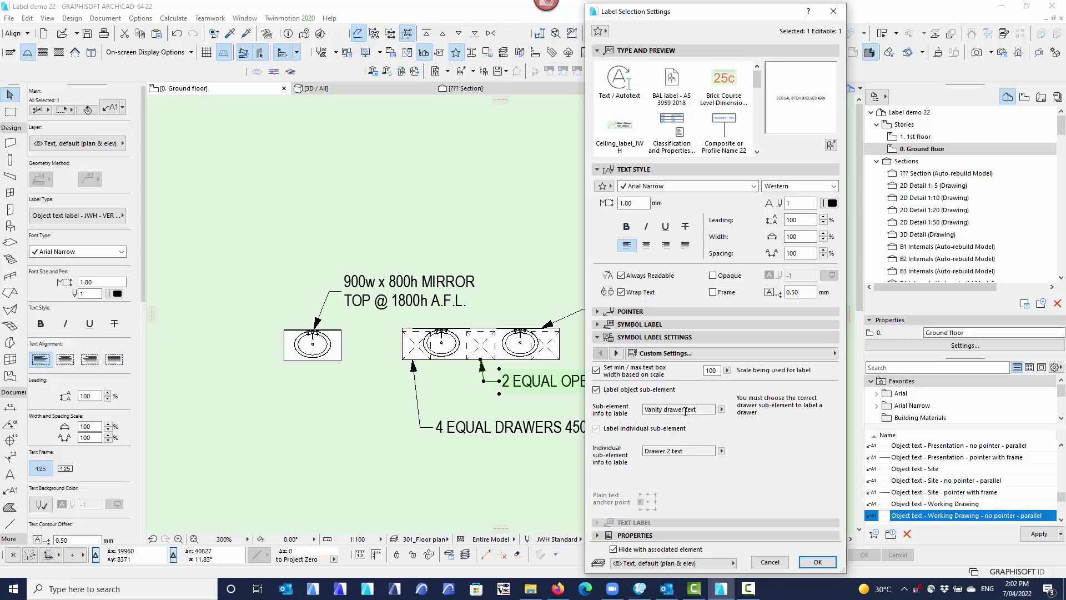
pyautogui.click(722, 450)
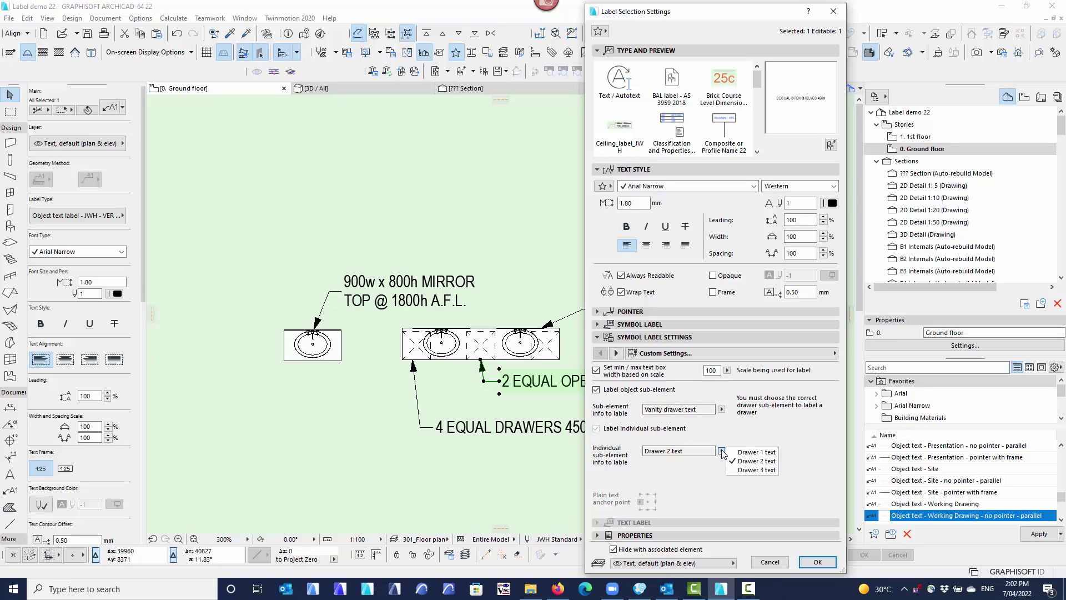
pyautogui.click(698, 487)
pyautogui.hotkey('shift', 'F10')
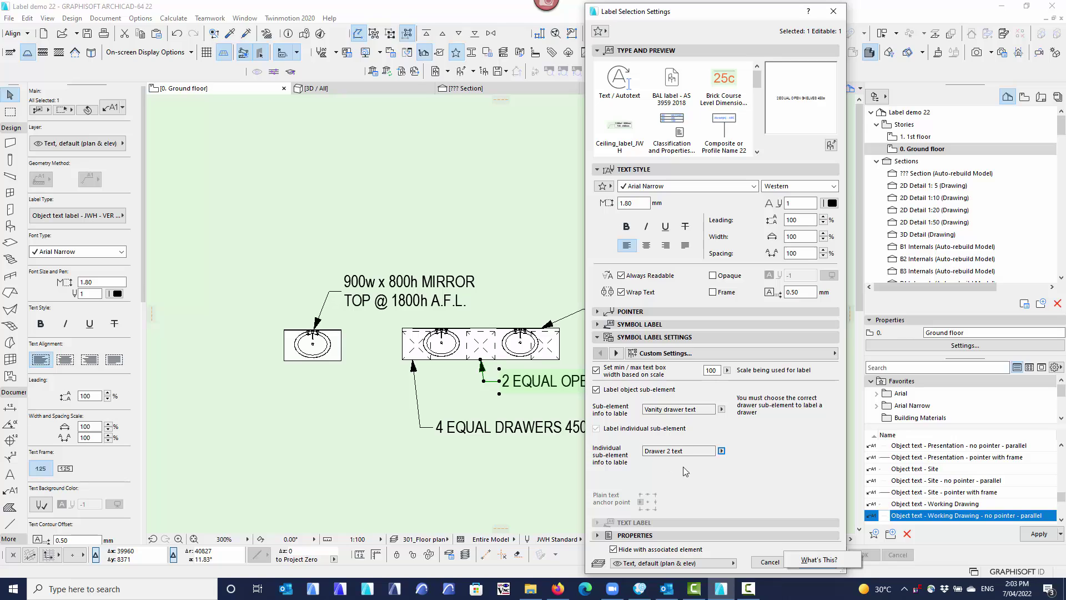
pyautogui.press('Escape')
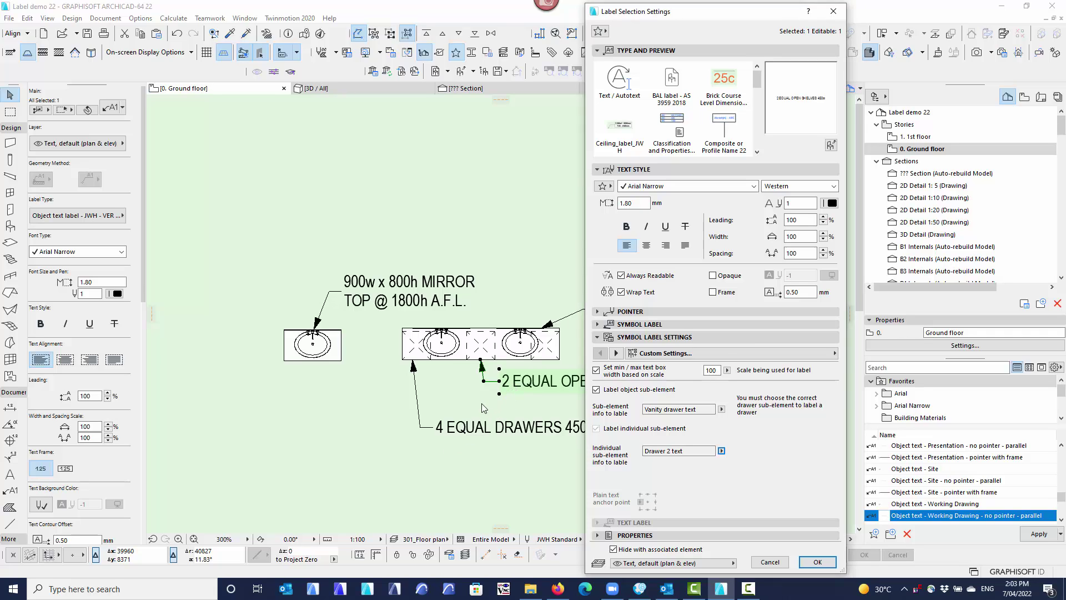
pyautogui.click(769, 563)
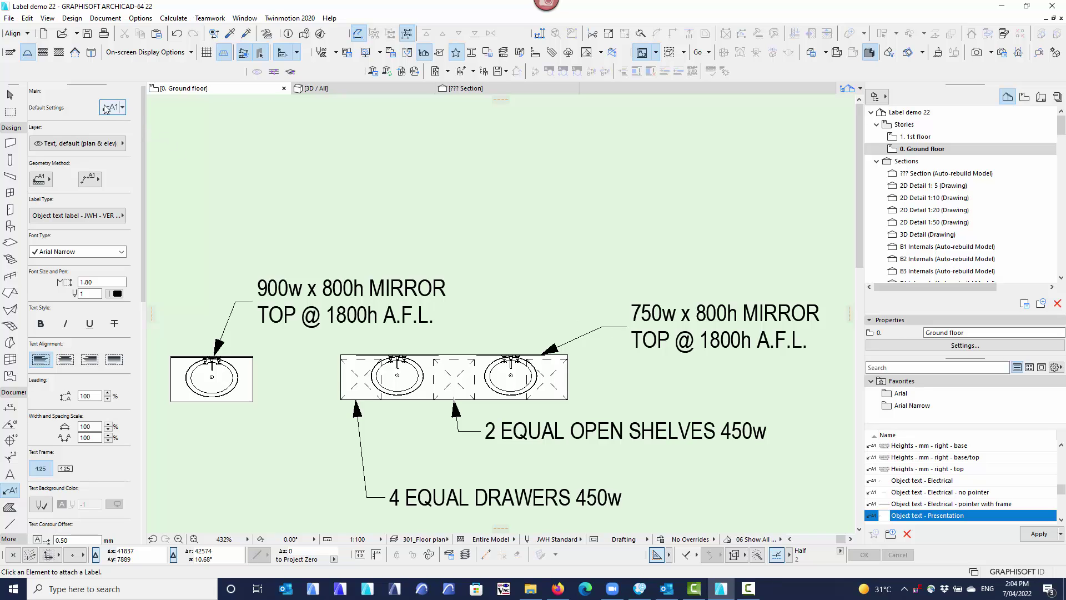
# Step: Set the individual sub-element info in the label default settings to Mirror 1 text
pyautogui.hotkey('ctrl', 't')
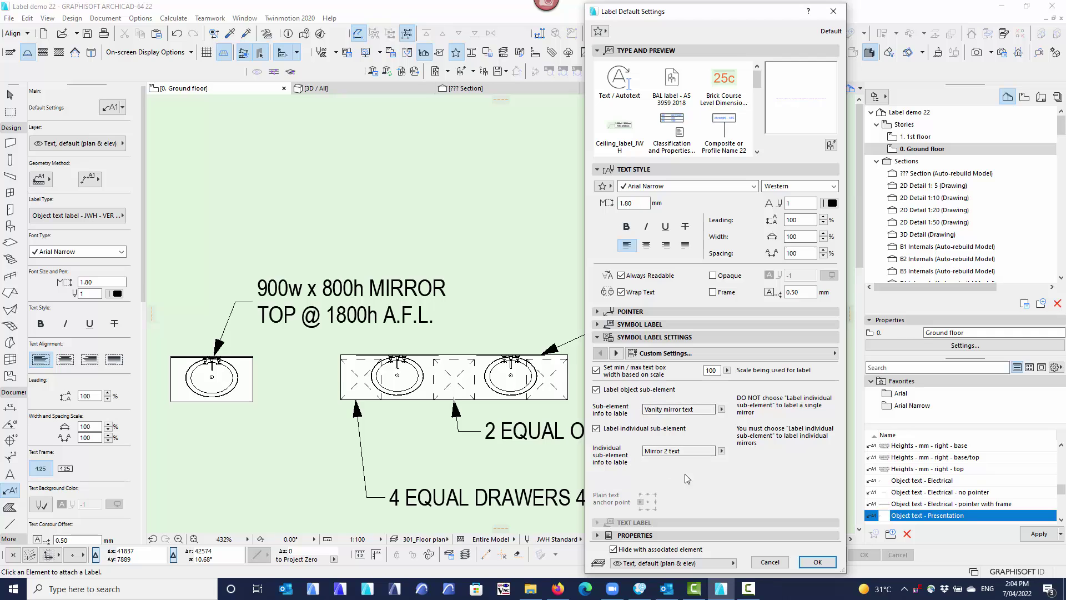
pyautogui.click(722, 454)
pyautogui.click(746, 457)
pyautogui.click(817, 562)
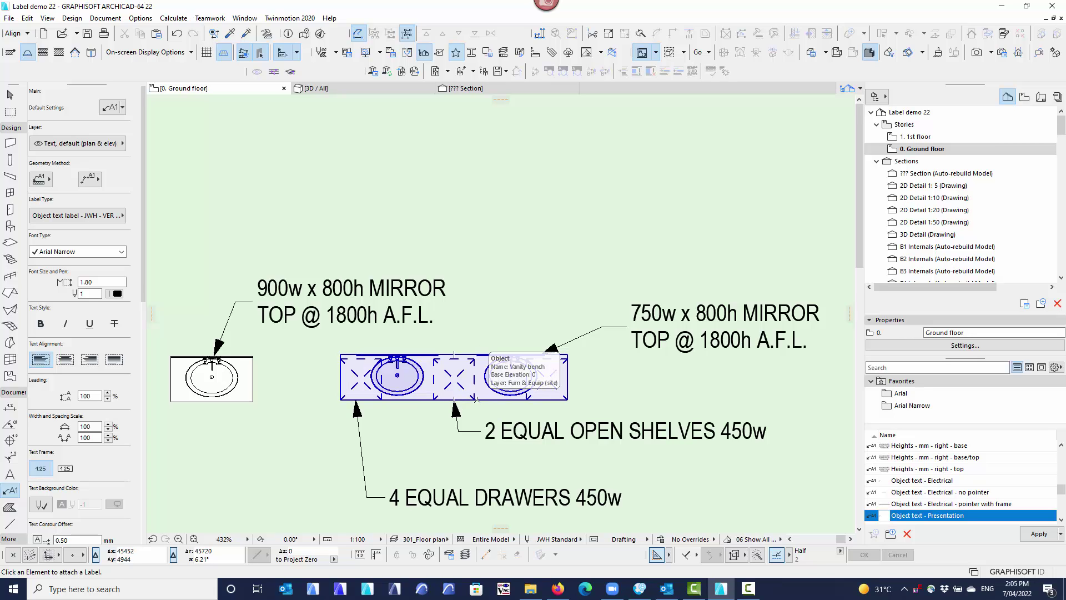
# Step: Place a Mirror 1 label on the double-sink vanity's rear edge, with its leader running up to text above the bench
pyautogui.click(459, 353)
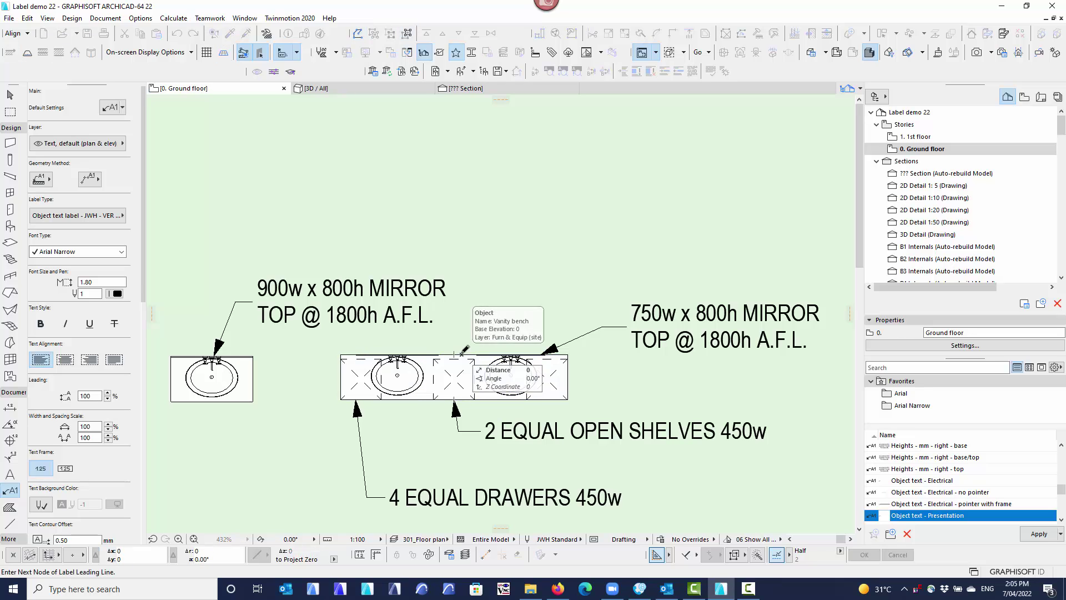
pyautogui.click(484, 231)
pyautogui.click(511, 230)
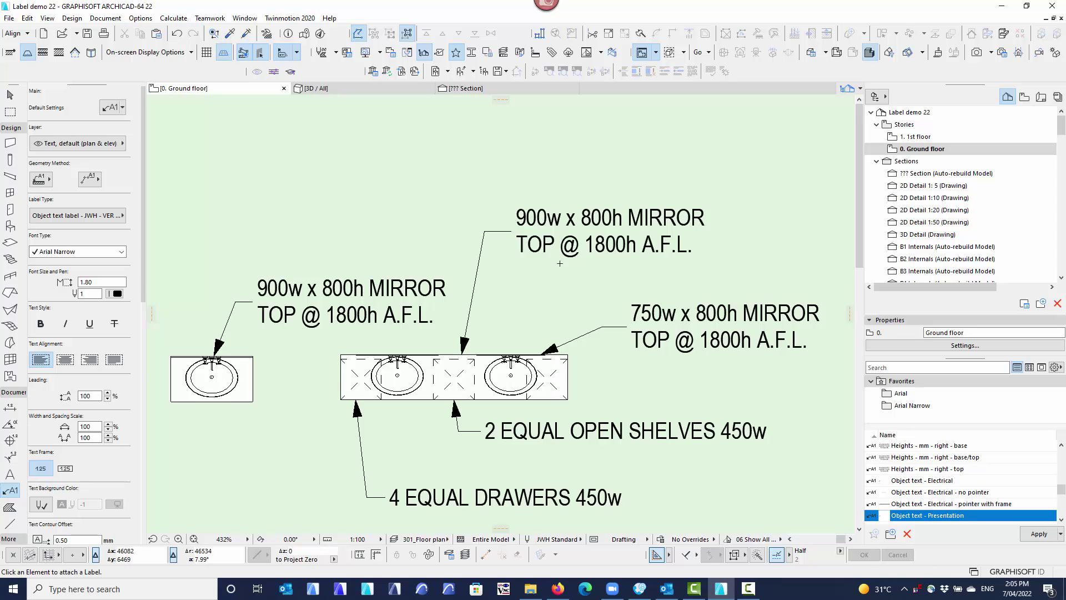
pyautogui.moveTo(626, 290); pyautogui.dragTo(579, 285, button='middle')
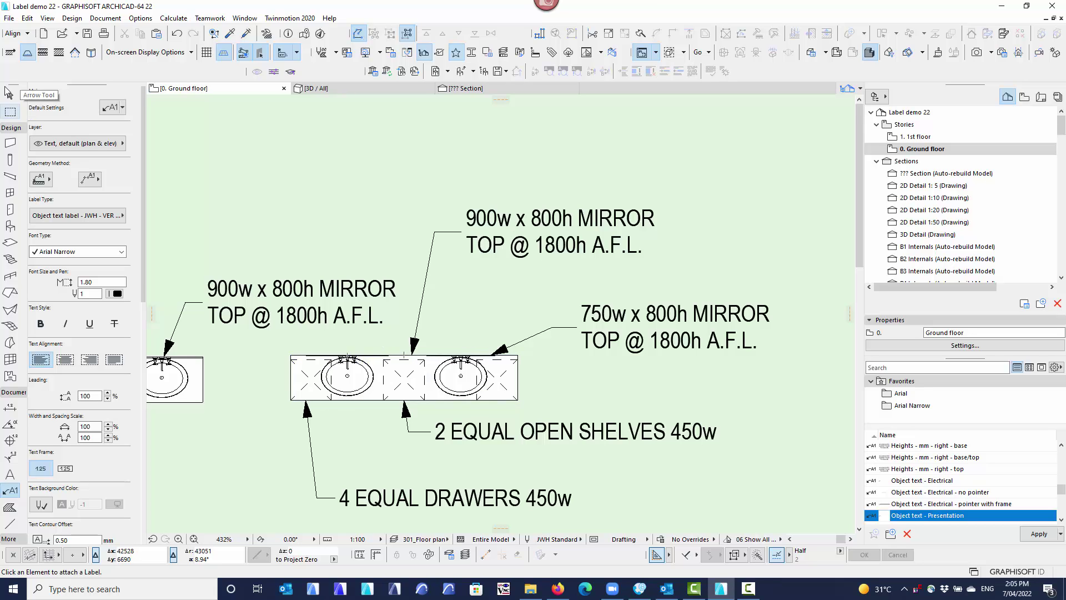
# Step: Move the new mirror label's arrowhead off the double-sink vanity into the empty space above it
pyautogui.press('Escape')
pyautogui.click(425, 299)
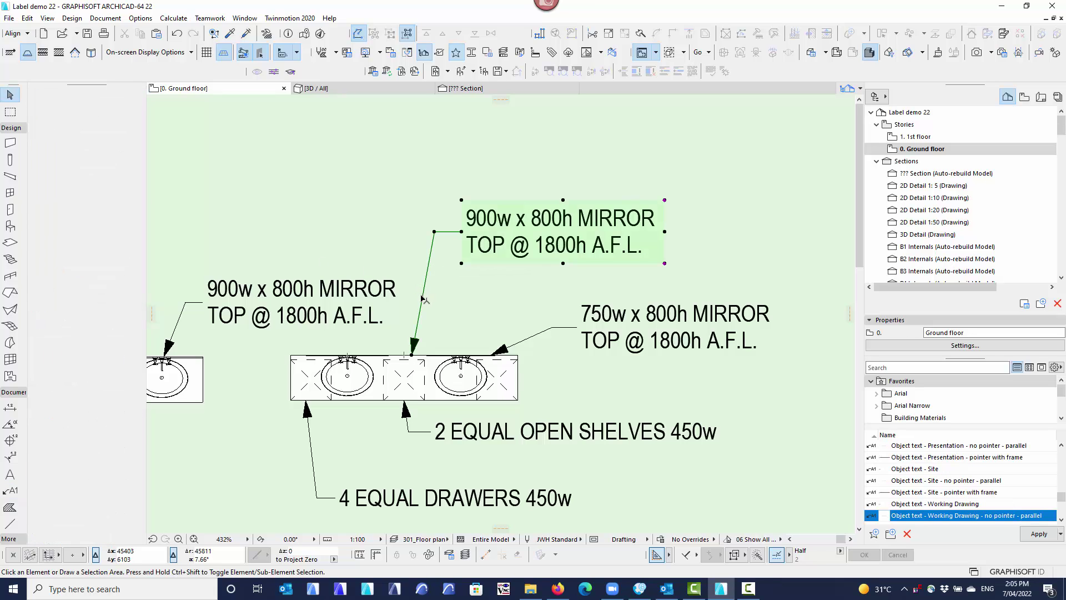
pyautogui.moveTo(412, 356); pyautogui.dragTo(438, 298)
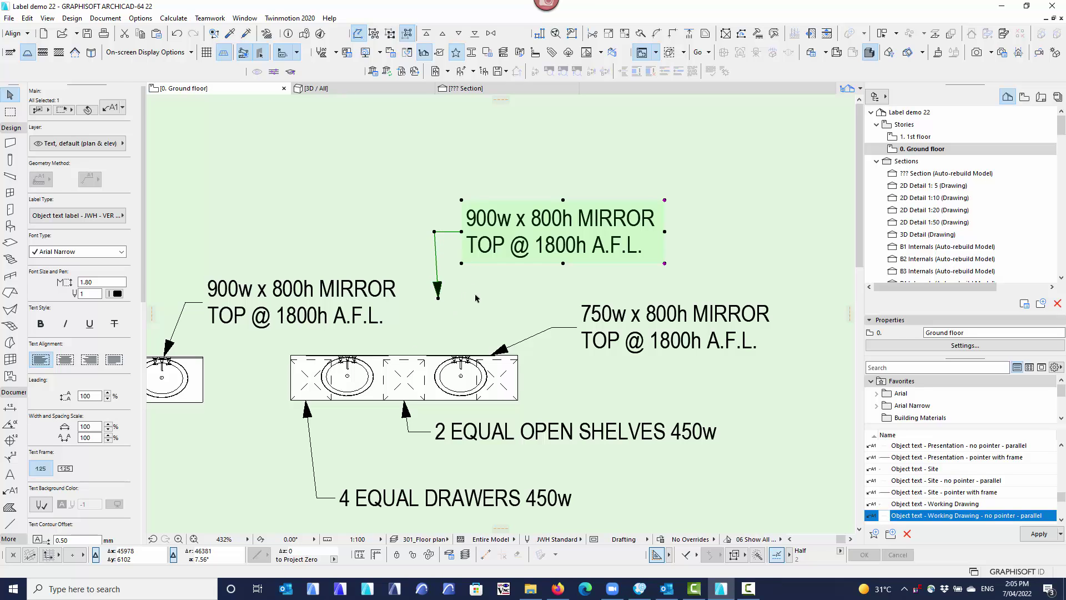
pyautogui.click(448, 243)
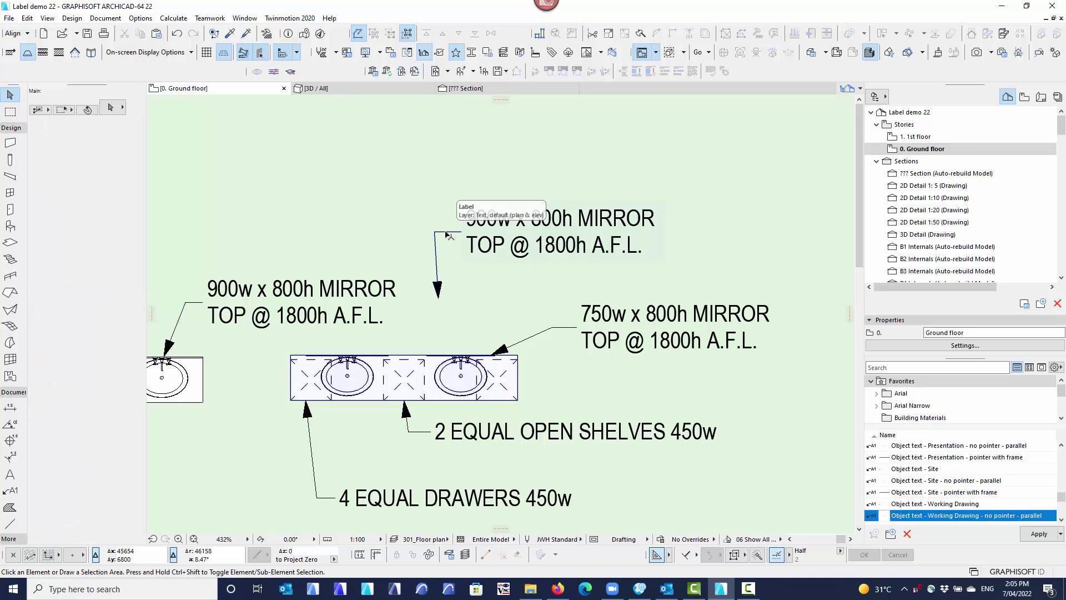
# Step: Move the mirror label's arrowhead onto the double-sink vanity's rear edge, just right of the left sink
pyautogui.click(449, 236)
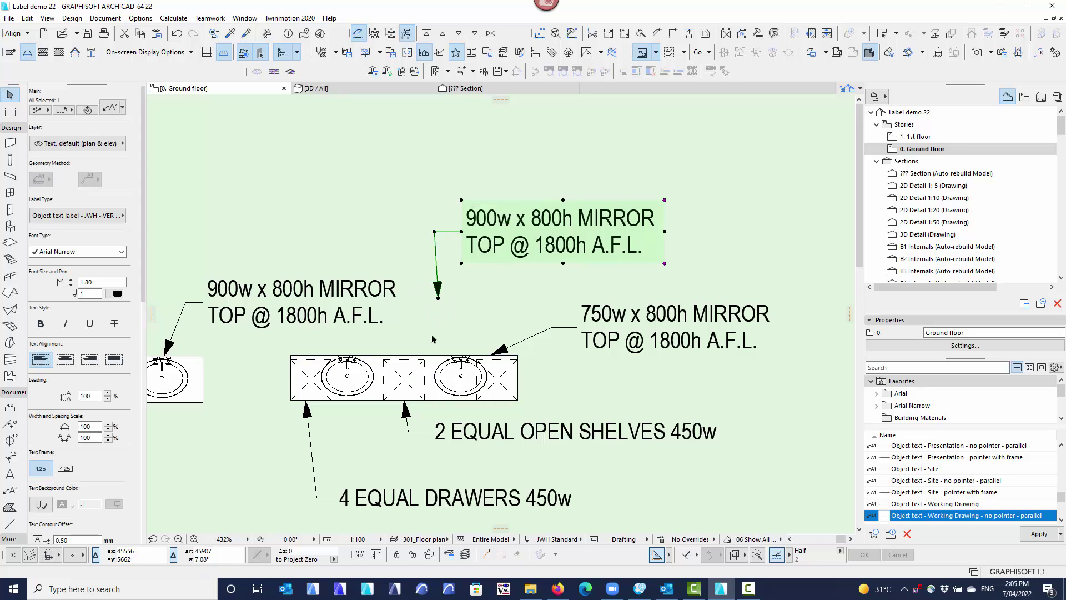
pyautogui.click(439, 298)
pyautogui.click(384, 349)
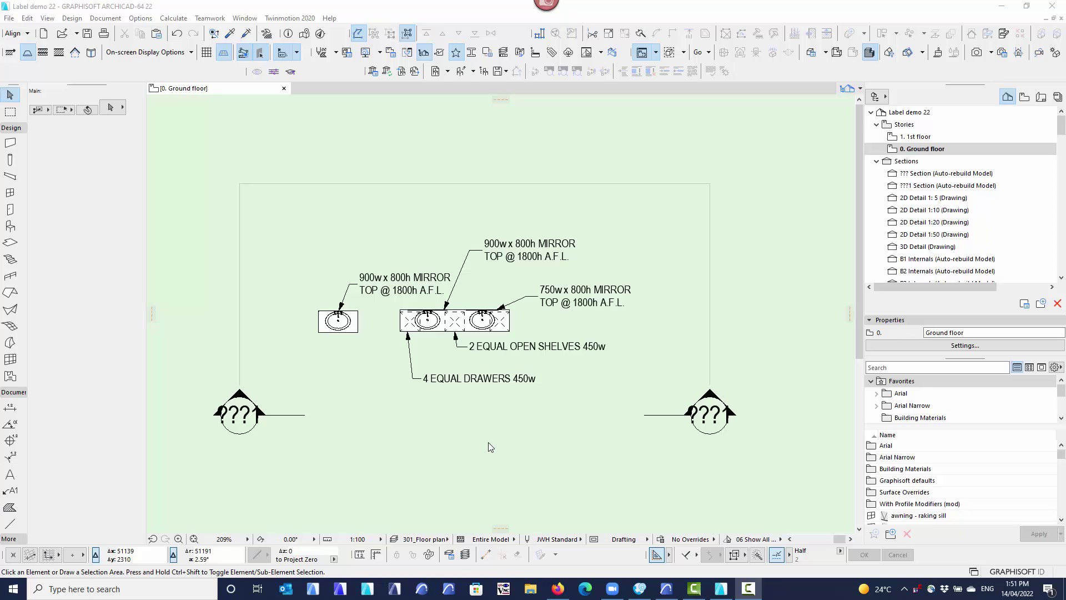
# Step: Open the section view of the ???1 section line drawn around the two vanities
pyautogui.click(295, 416)
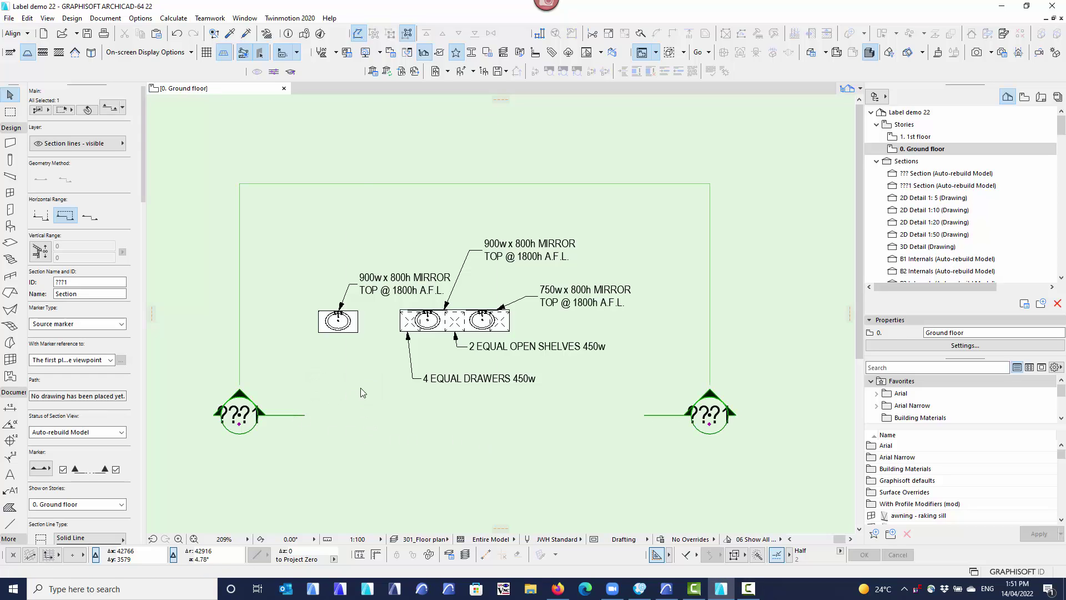
pyautogui.rightClick(348, 391)
pyautogui.click(413, 156)
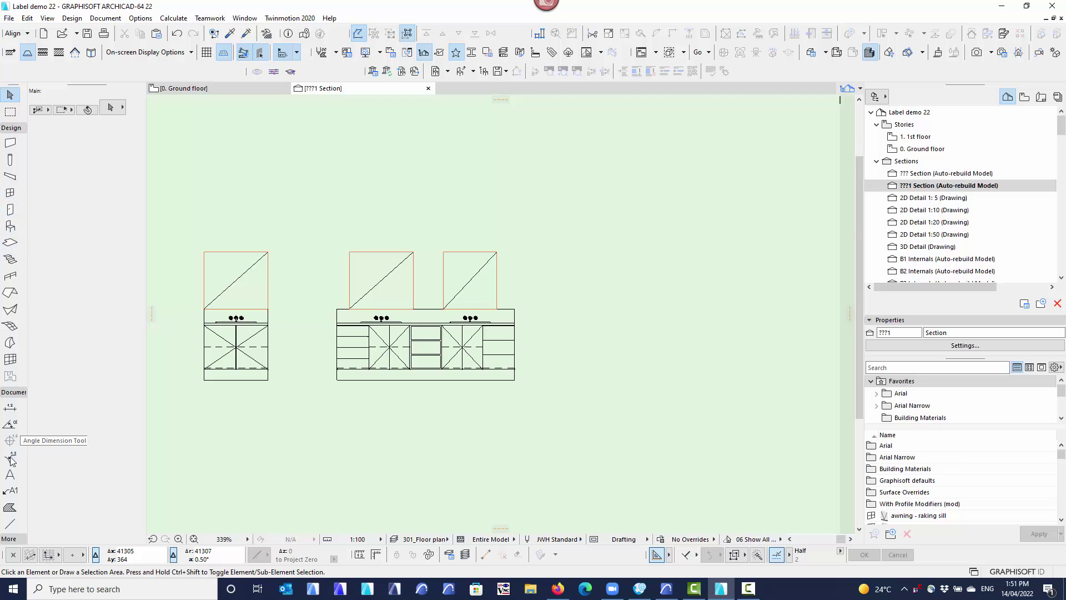
# Step: Enable Label object sub-element with Vanity mirror text in the label defaults and place a label on the single-sink vanity's mirror
pyautogui.click(10, 493)
pyautogui.click(10, 492)
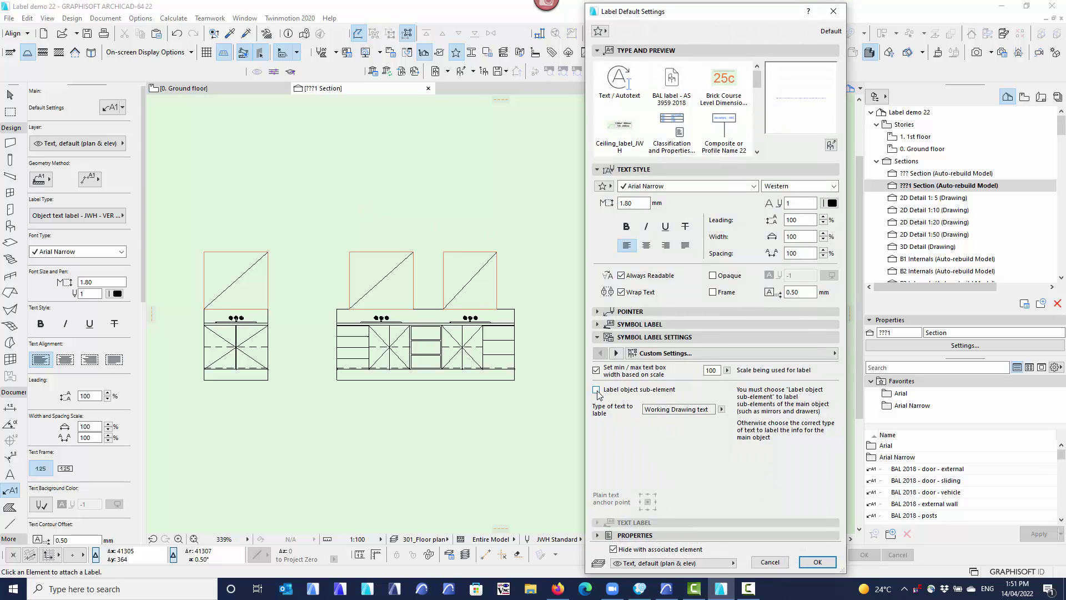
pyautogui.click(596, 389)
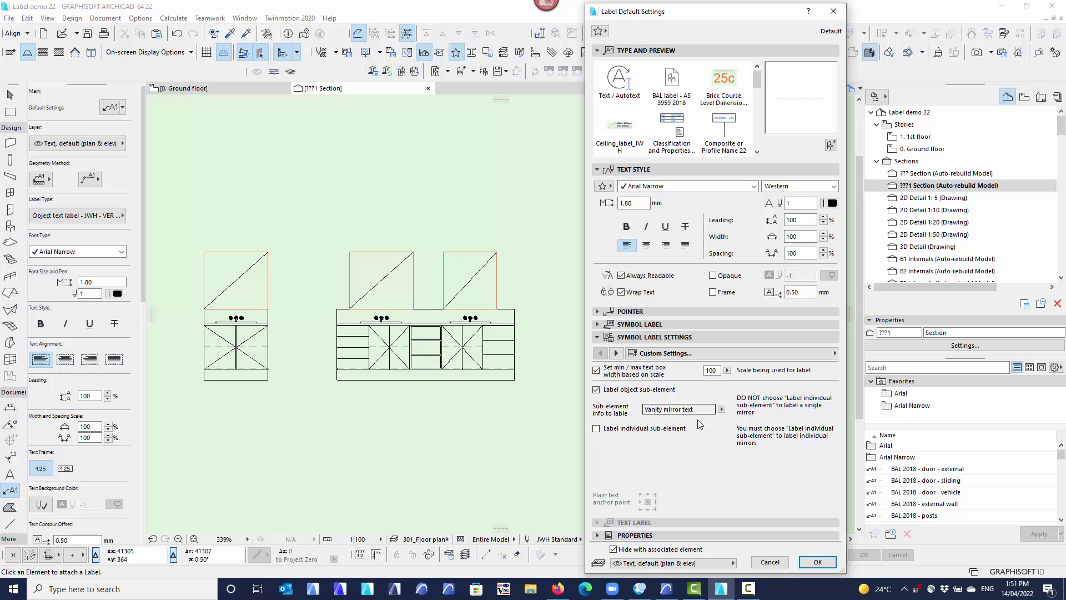
pyautogui.click(817, 563)
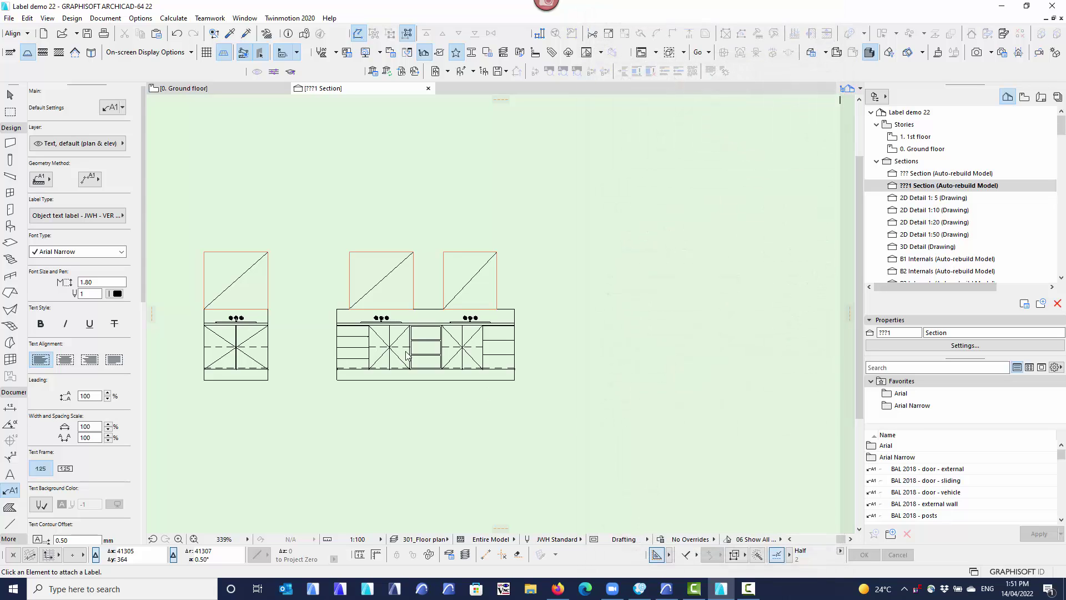
pyautogui.click(234, 252)
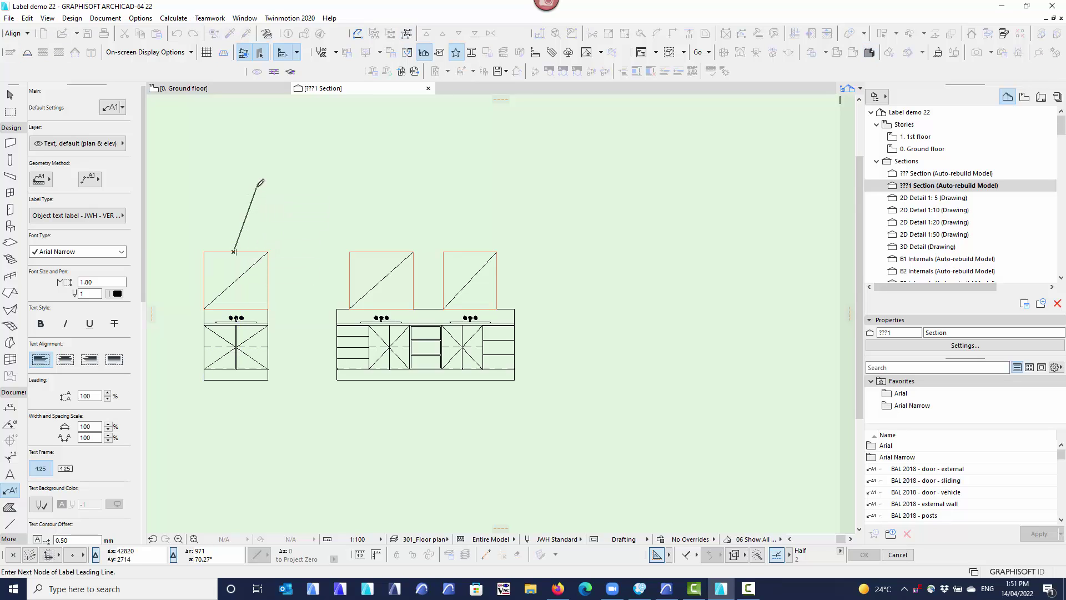
pyautogui.doubleClick(258, 185)
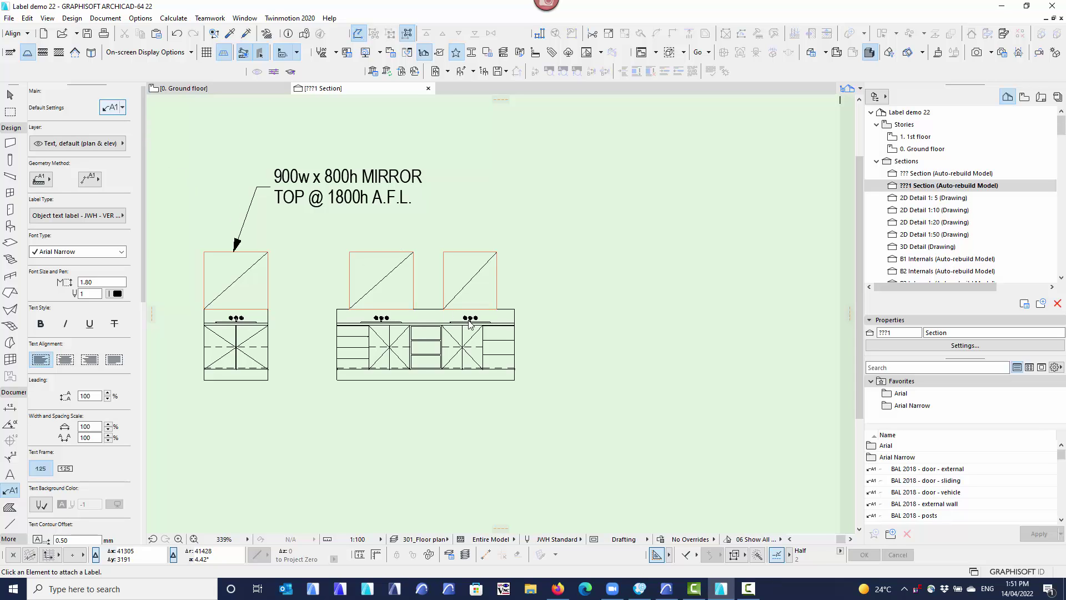
# Step: Enable Label individual sub-element with Mirror 1 text in the label defaults and place a label on the double-sink vanity's left mirror
pyautogui.hotkey('ctrl', 't')
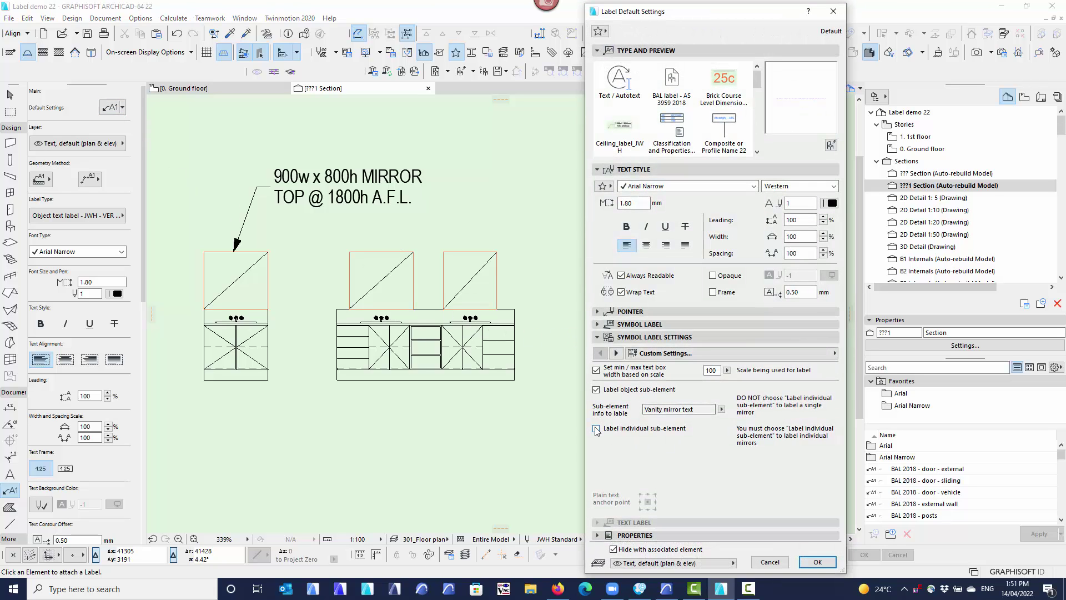
pyautogui.click(597, 429)
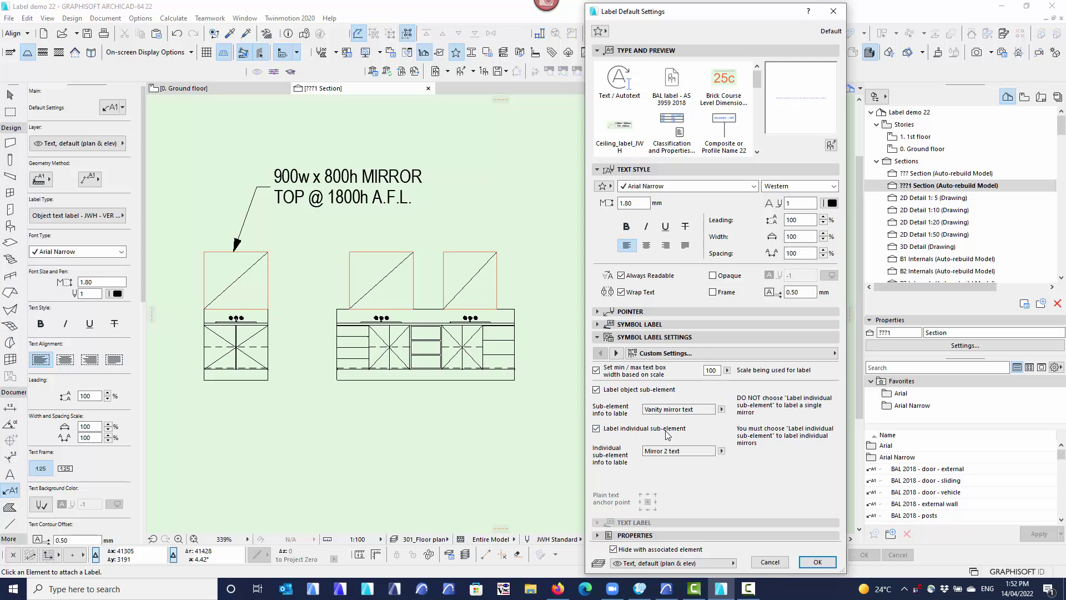
pyautogui.click(722, 451)
pyautogui.click(753, 456)
pyautogui.click(818, 562)
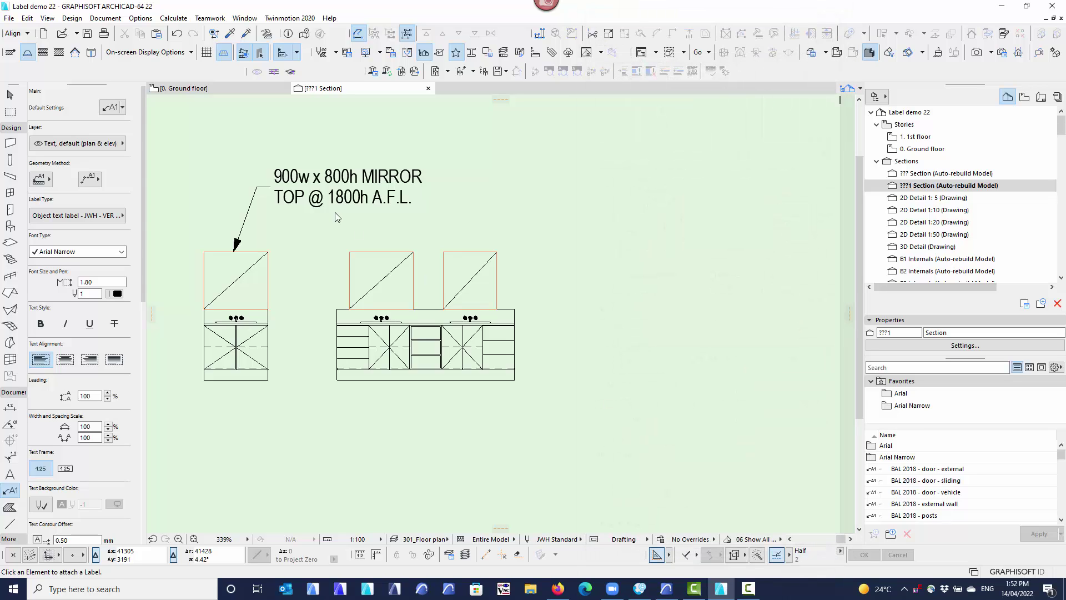
pyautogui.click(390, 252)
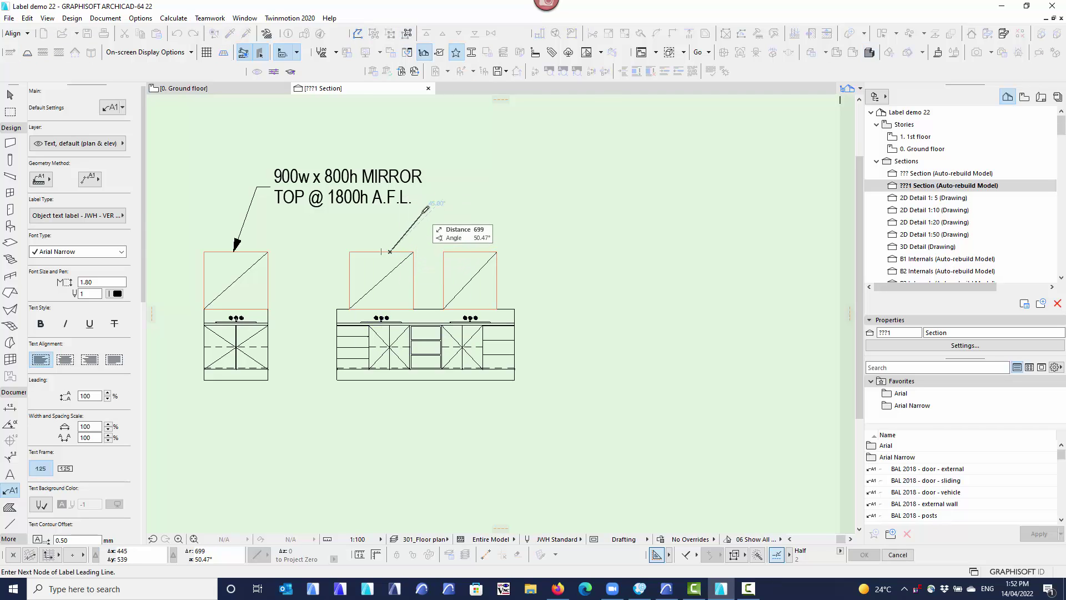
pyautogui.click(423, 210)
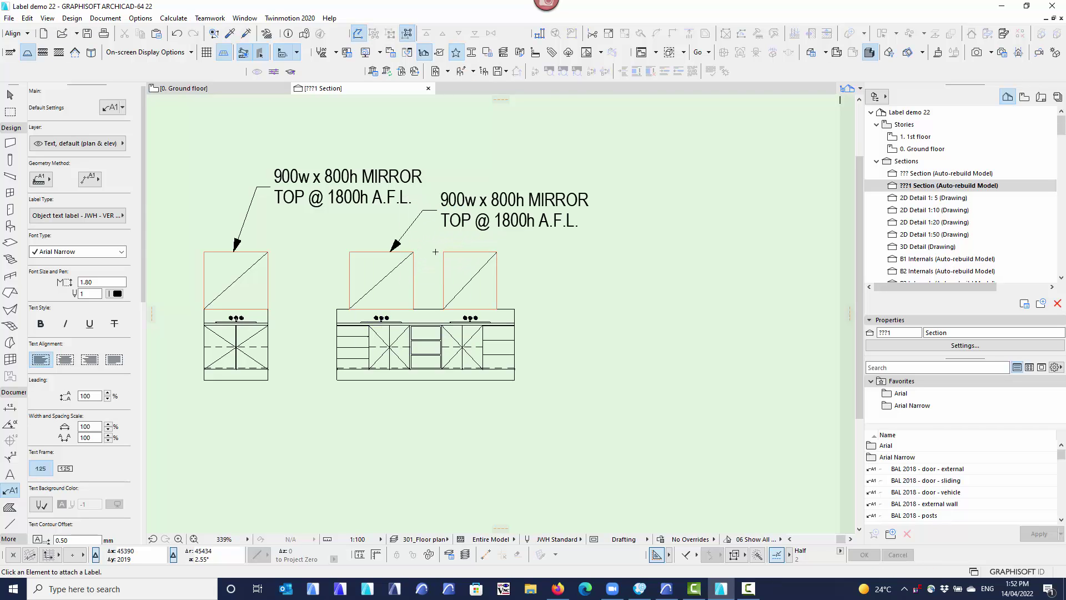
pyautogui.hotkey('ctrl', 'z')
# Step: Place another Mirror 1 text label at the double-sink vanity's lower right corner in the section
pyautogui.click(517, 377)
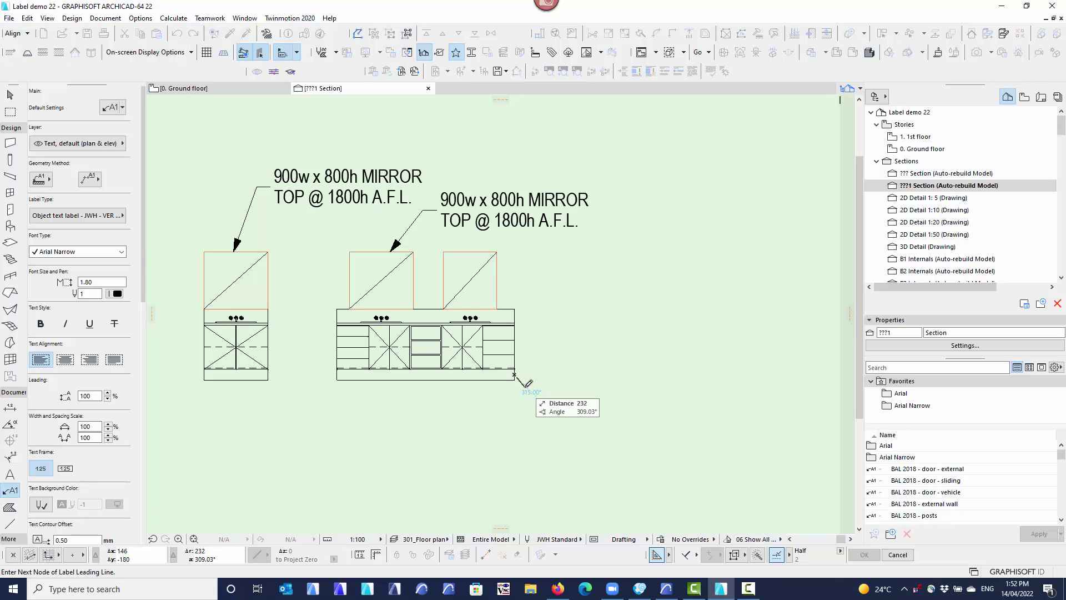
pyautogui.click(525, 387)
pyautogui.click(551, 385)
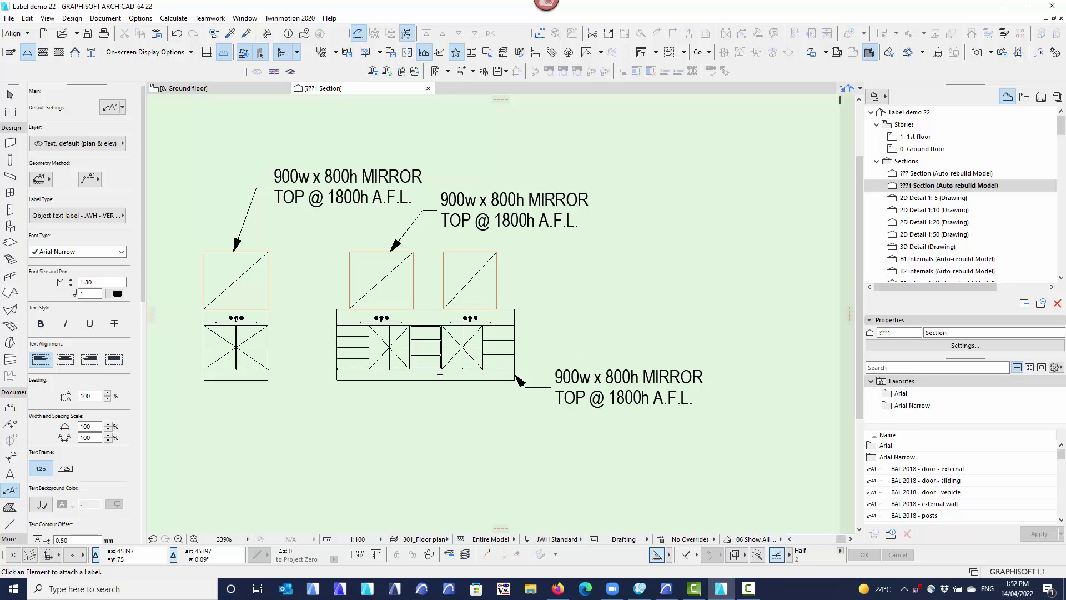
# Step: Undo the label at the vanity's lower corner and label the double-sink vanity's right mirror with Mirror 2 text
pyautogui.click(113, 107)
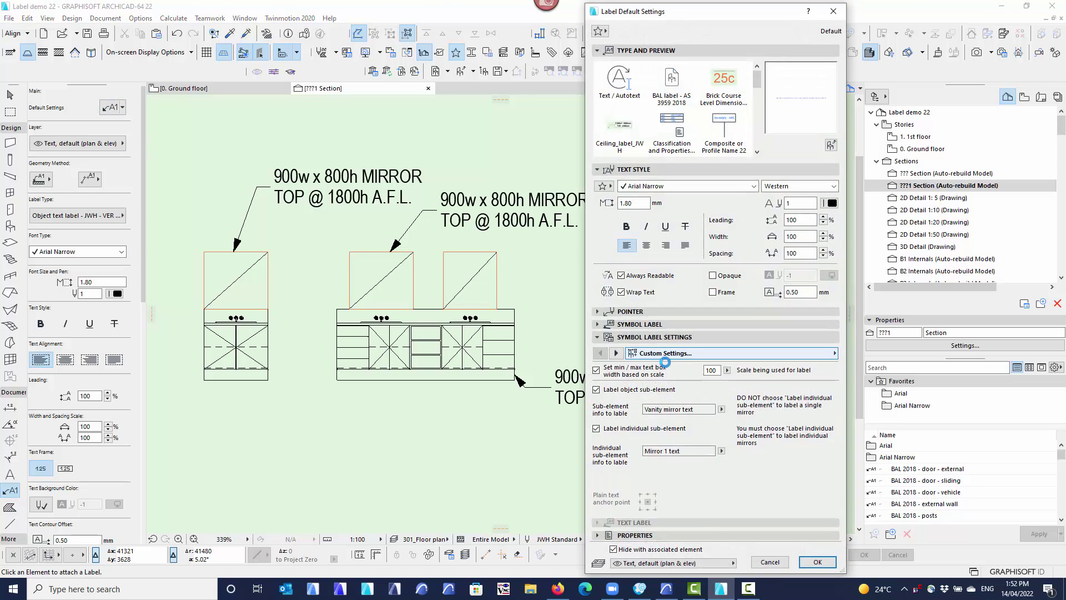
pyautogui.click(721, 452)
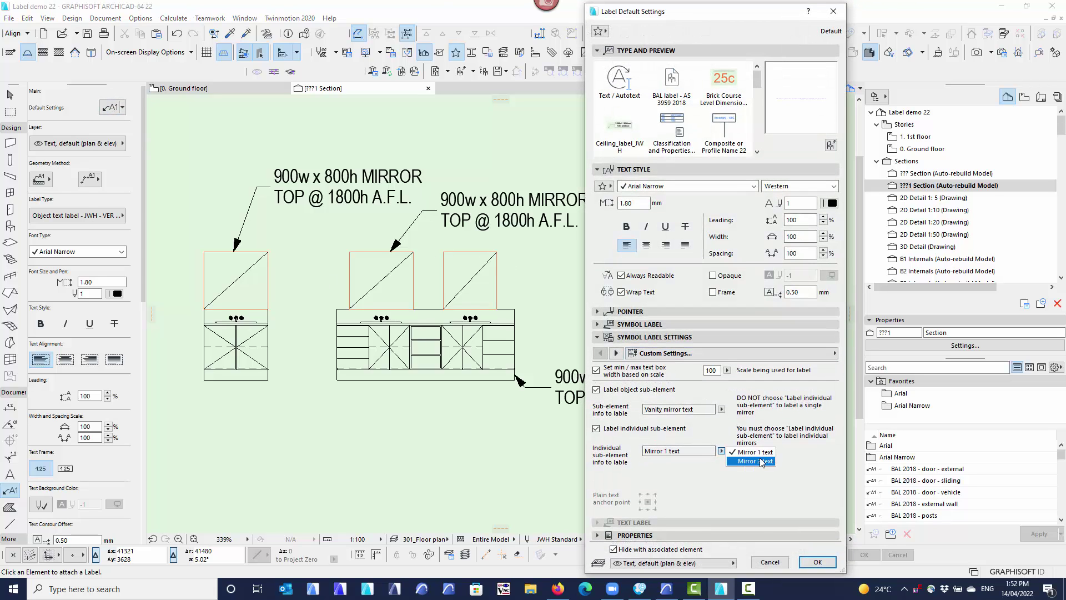
pyautogui.click(756, 461)
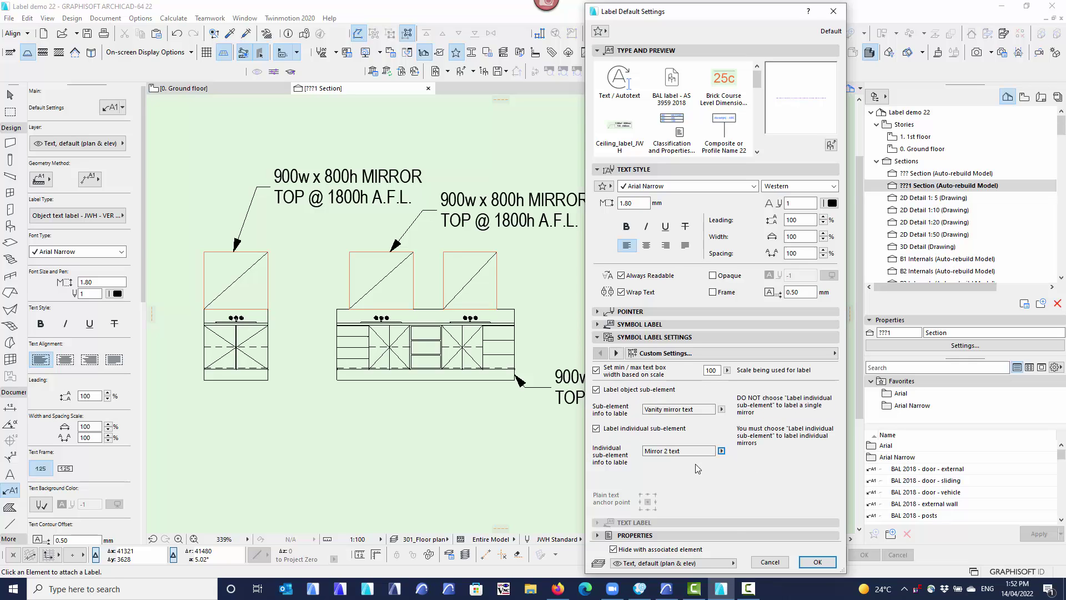
pyautogui.click(818, 563)
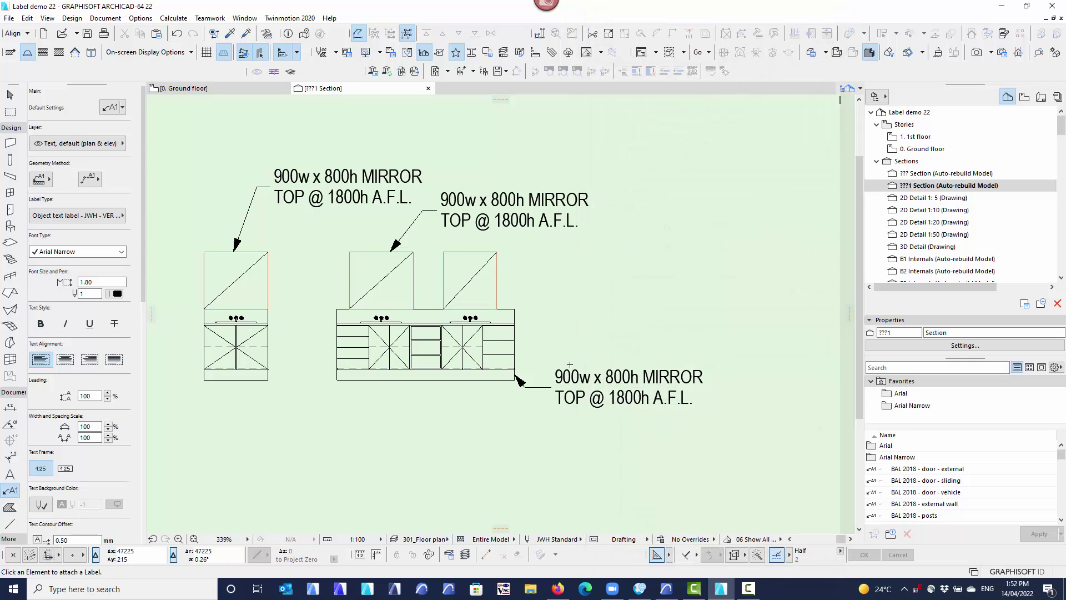
pyautogui.hotkey('ctrl', 'z')
pyautogui.click(498, 281)
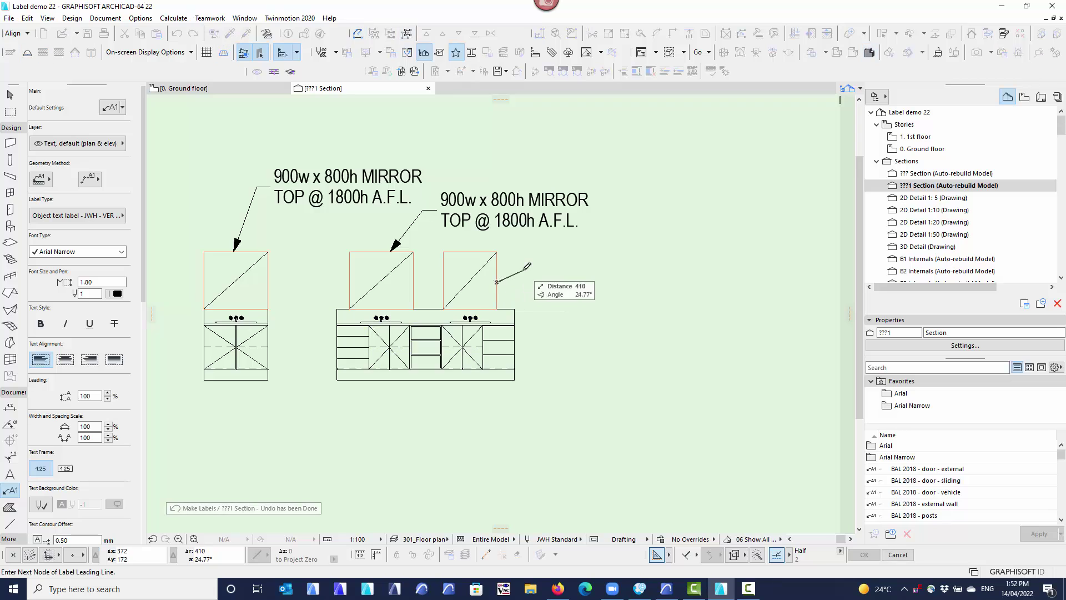
pyautogui.click(538, 266)
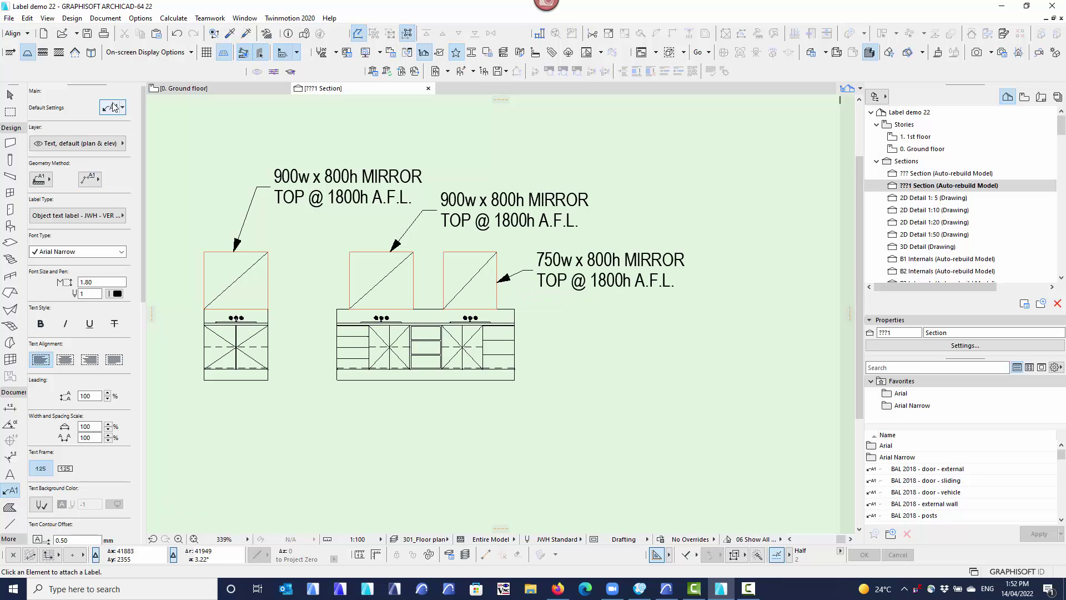
# Step: Set the label defaults to Vanity drawer text with Drawer 1 text and place a label on the double-sink vanity's left drawer stack
pyautogui.hotkey('ctrl', 't')
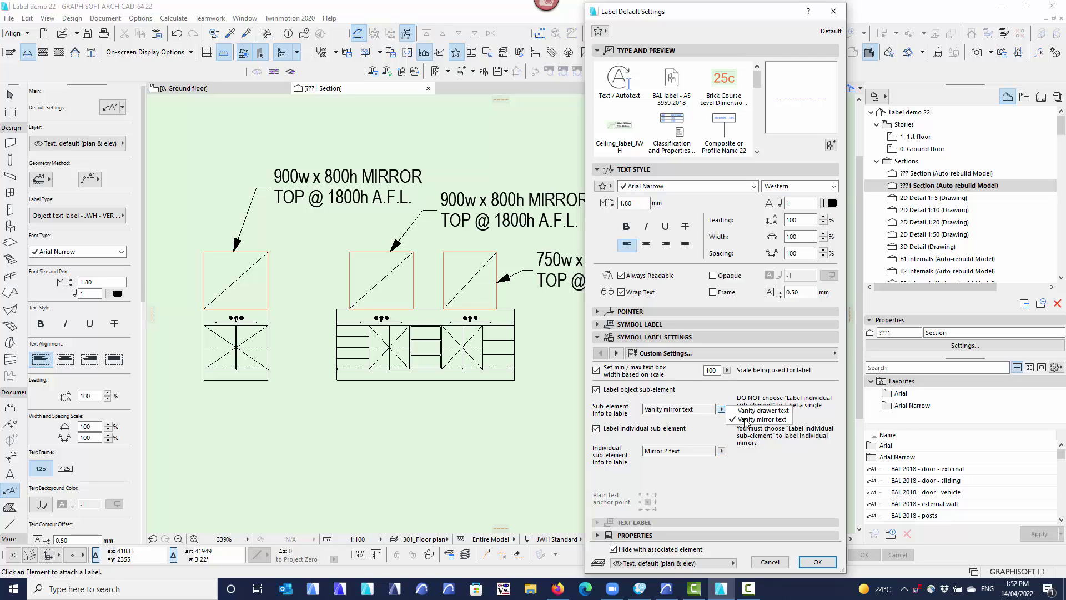
pyautogui.click(722, 451)
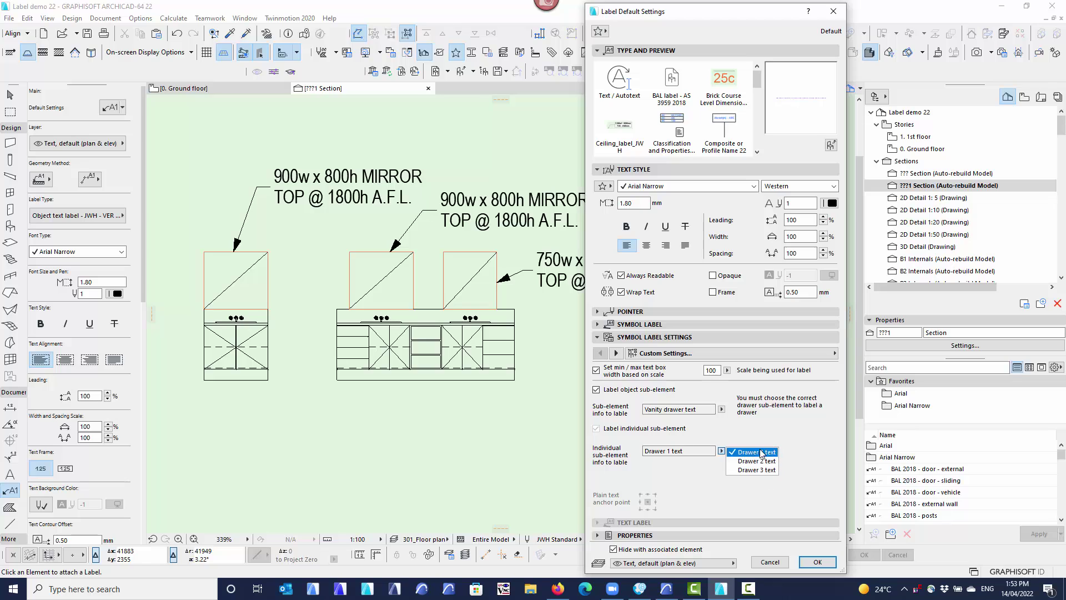
pyautogui.click(765, 452)
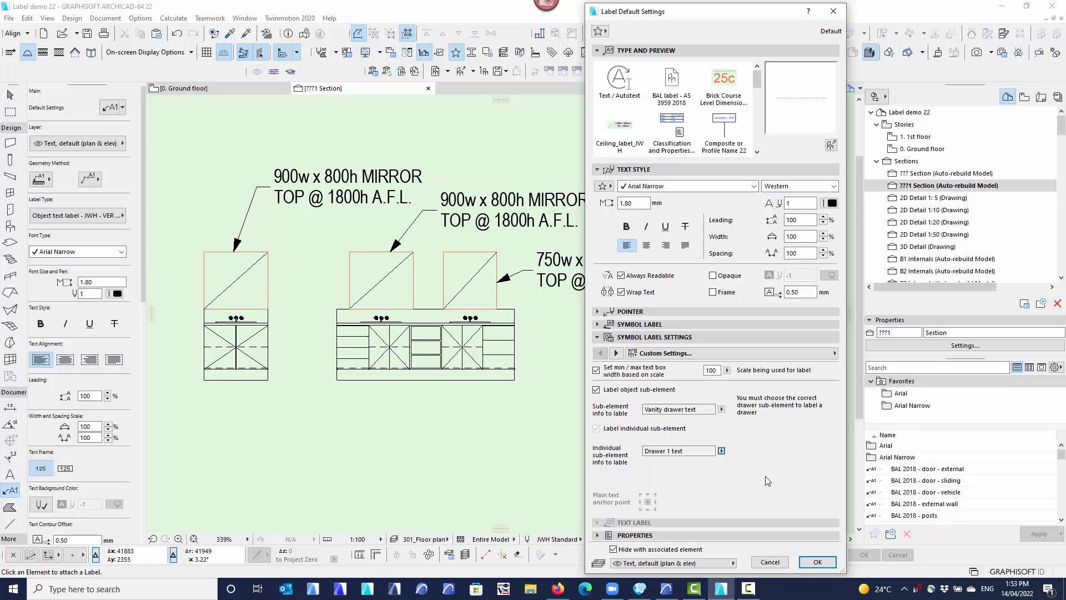
pyautogui.click(817, 562)
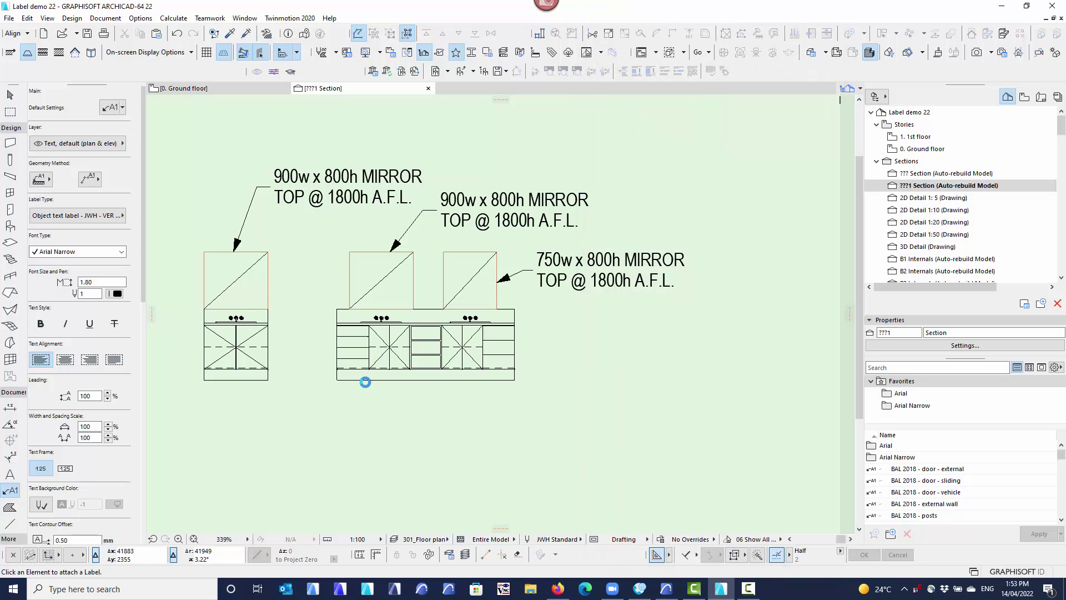
pyautogui.click(352, 357)
pyautogui.click(376, 400)
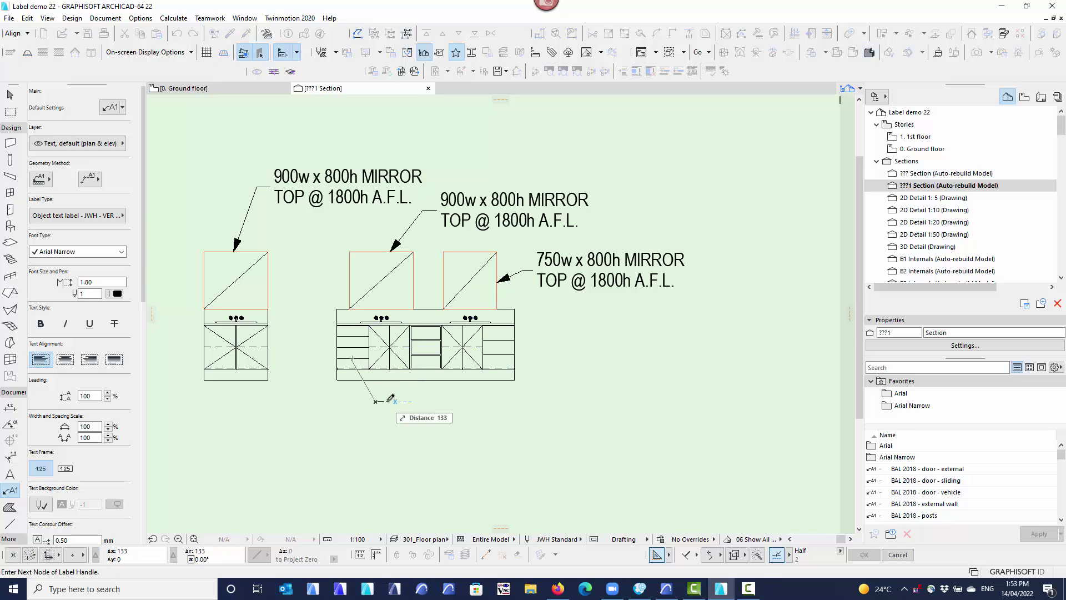
pyautogui.click(390, 399)
# Step: Move the double-sink vanity bench on the ground floor plan about 1300 mm diagonally down and to the right
pyautogui.press('F2')
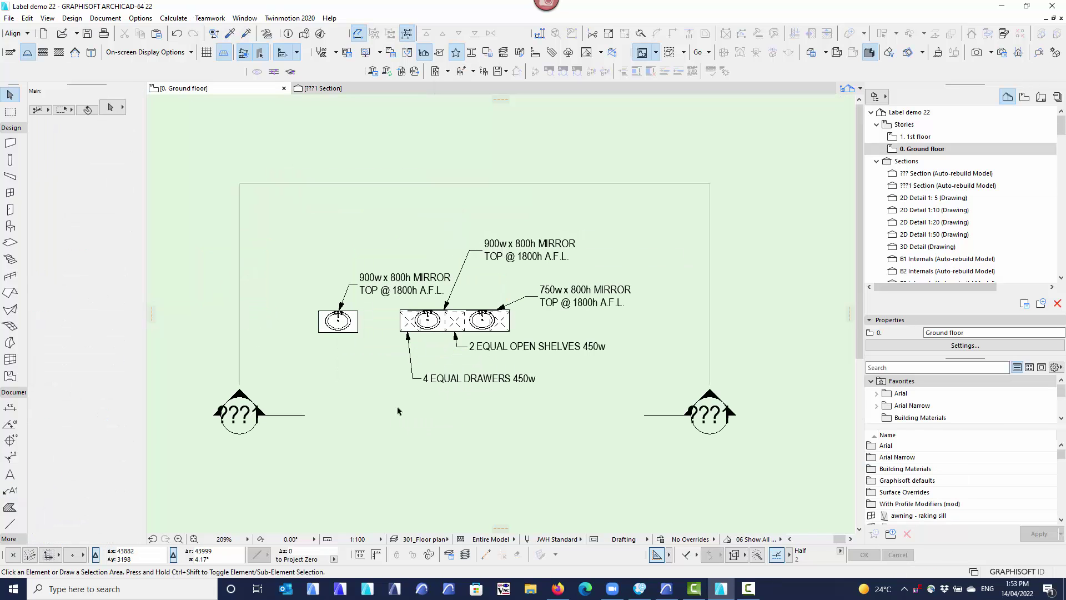
pyautogui.click(421, 332)
pyautogui.click(420, 331)
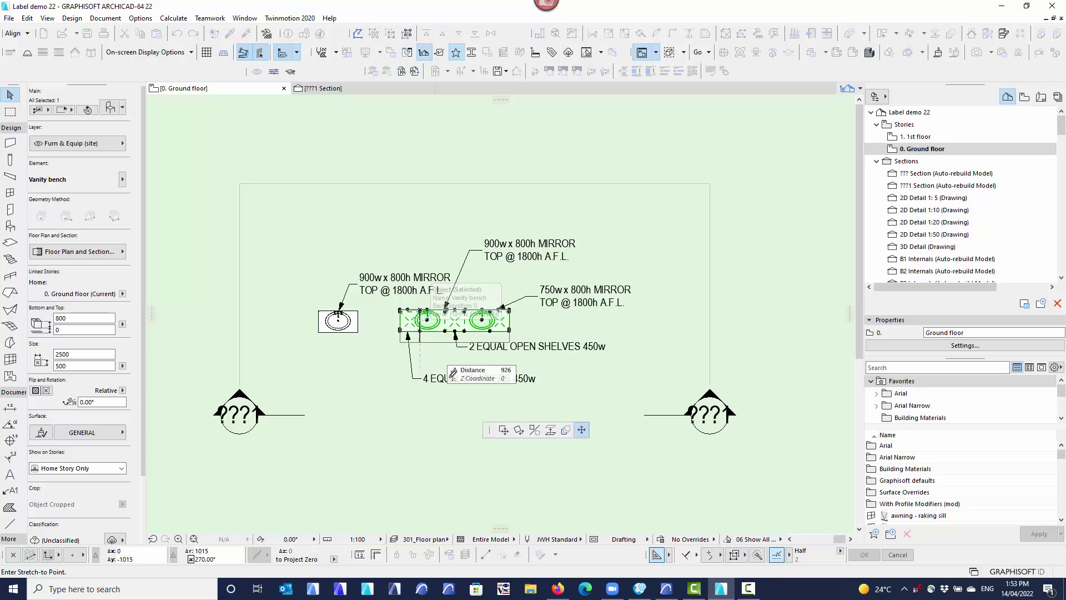
pyautogui.click(503, 430)
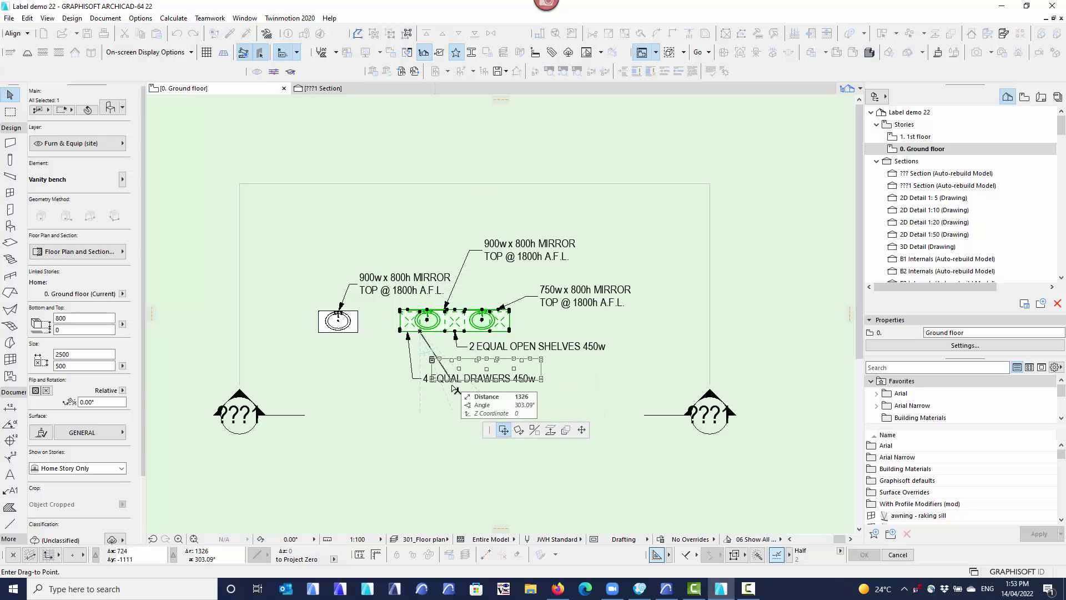
pyautogui.click(461, 386)
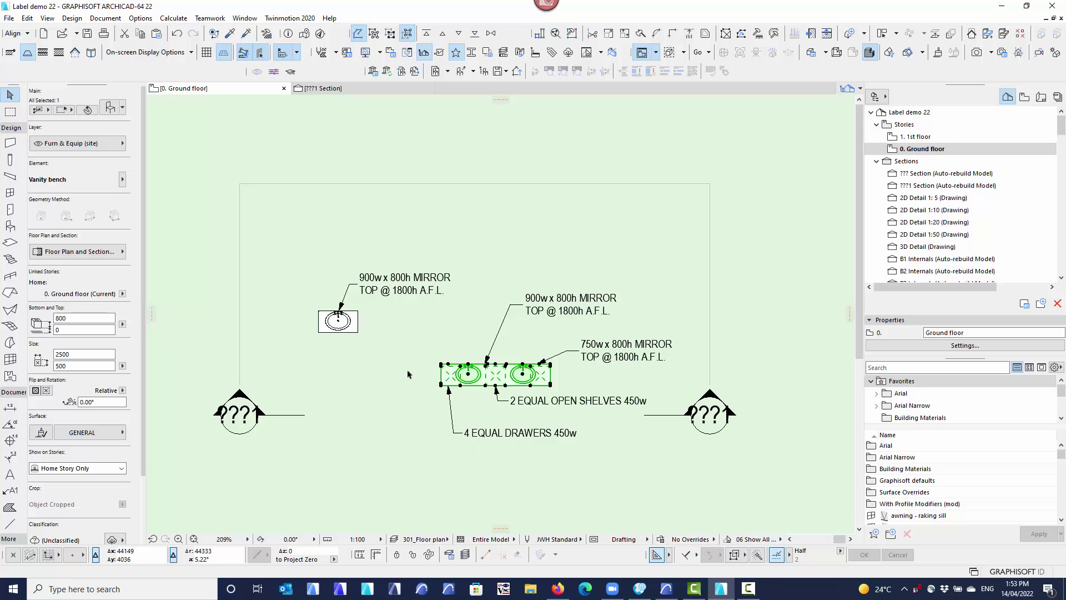
# Step: Mirror the double-sink vanity bench left to right, deselect it and inspect where its mirror, shelf and drawer labels point
pyautogui.click(44, 391)
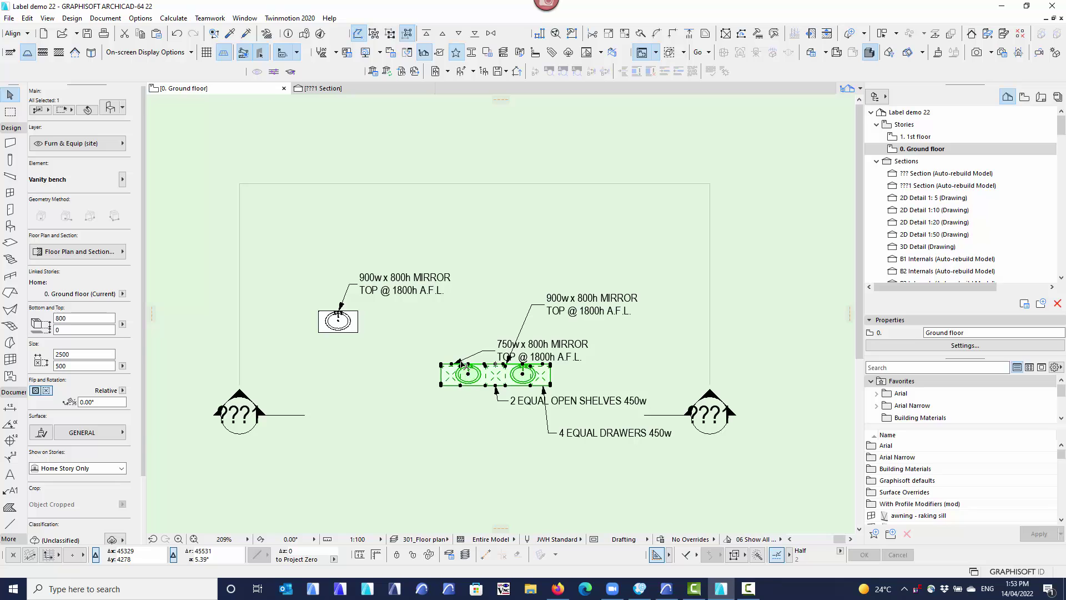
pyautogui.scroll(5, 460, 374)
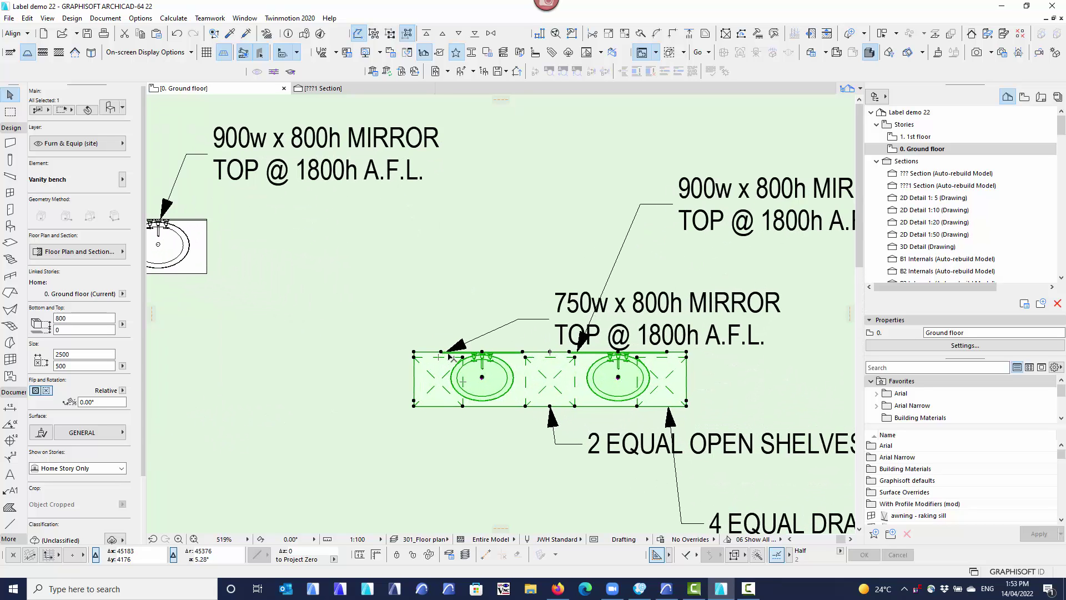
pyautogui.scroll(-4, 448, 355)
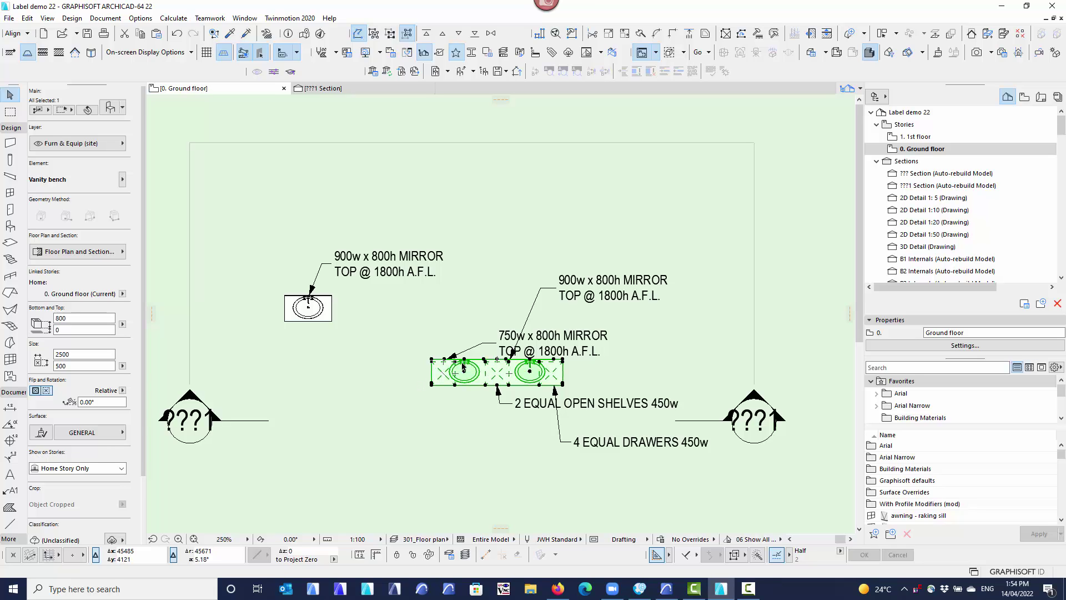
pyautogui.press('Escape')
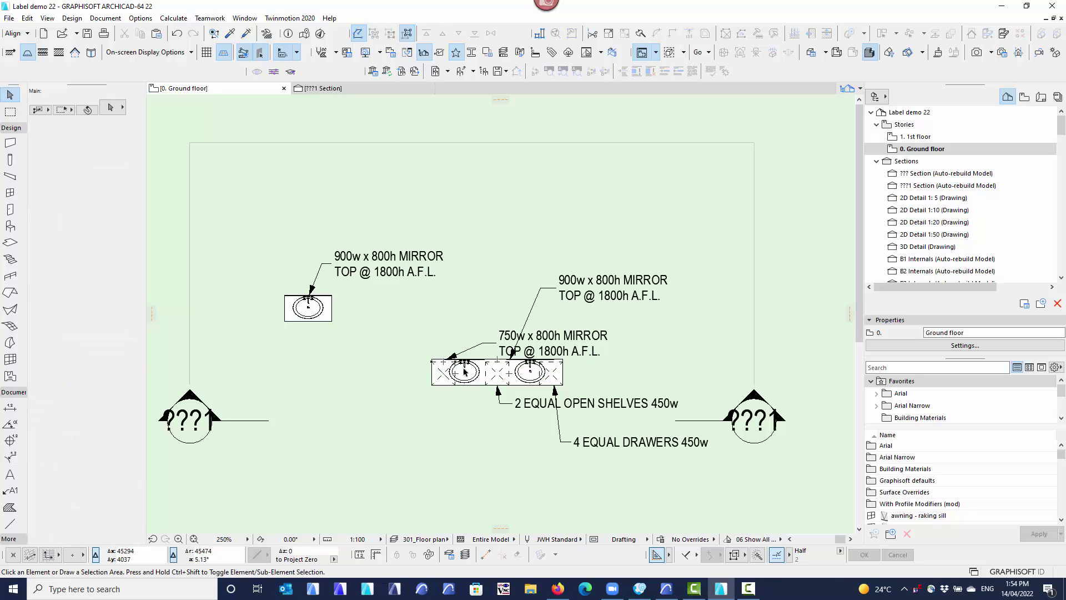
pyautogui.scroll(4, 465, 371)
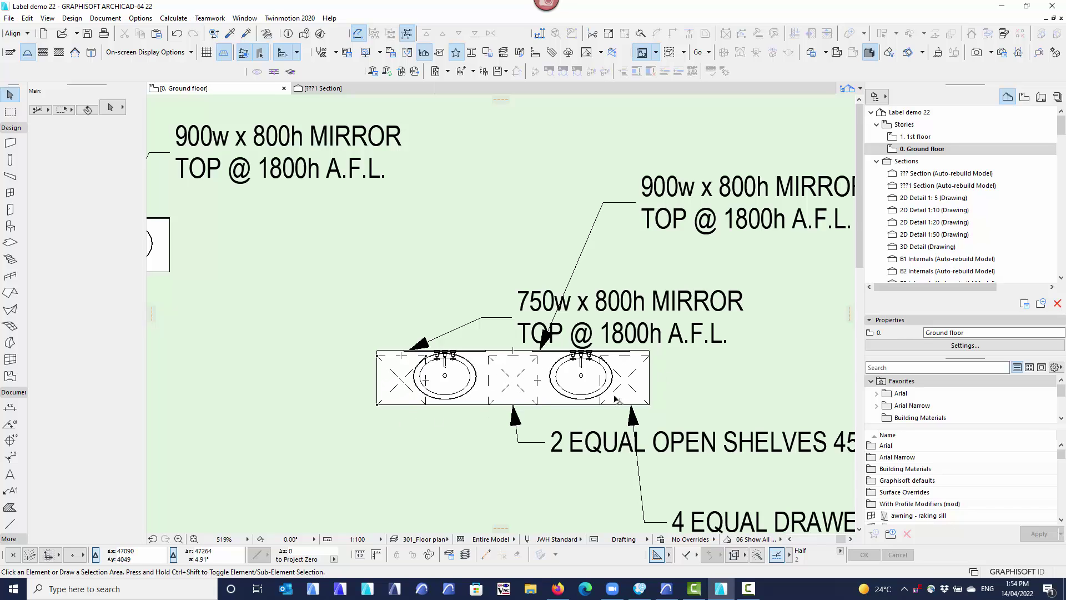
pyautogui.click(653, 409)
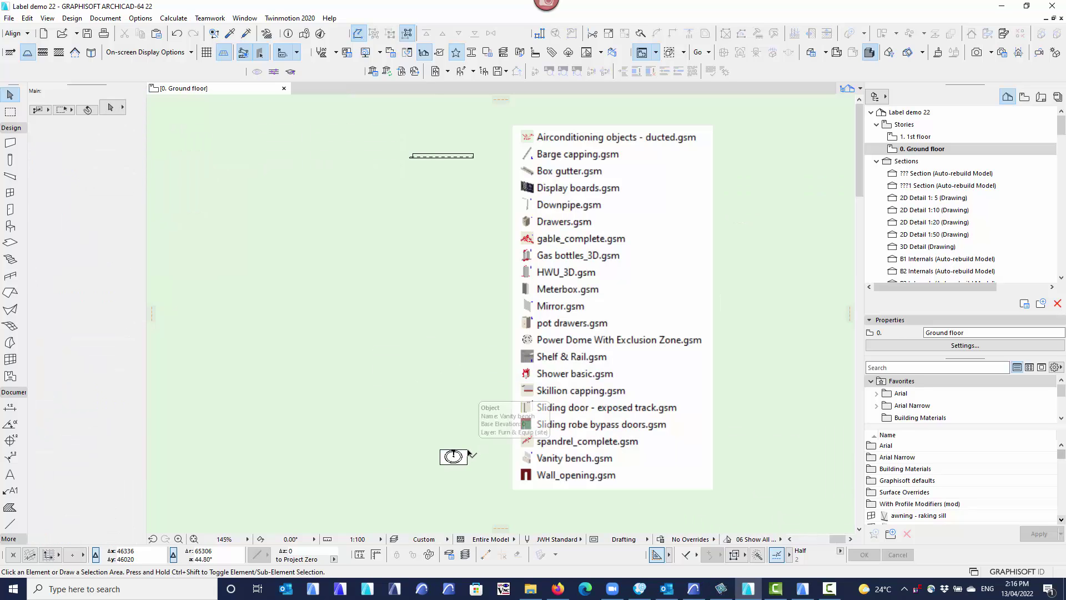
# Step: Open the object settings of the single-sink vanity bench and view its entry among the library's basins
pyautogui.click(468, 454)
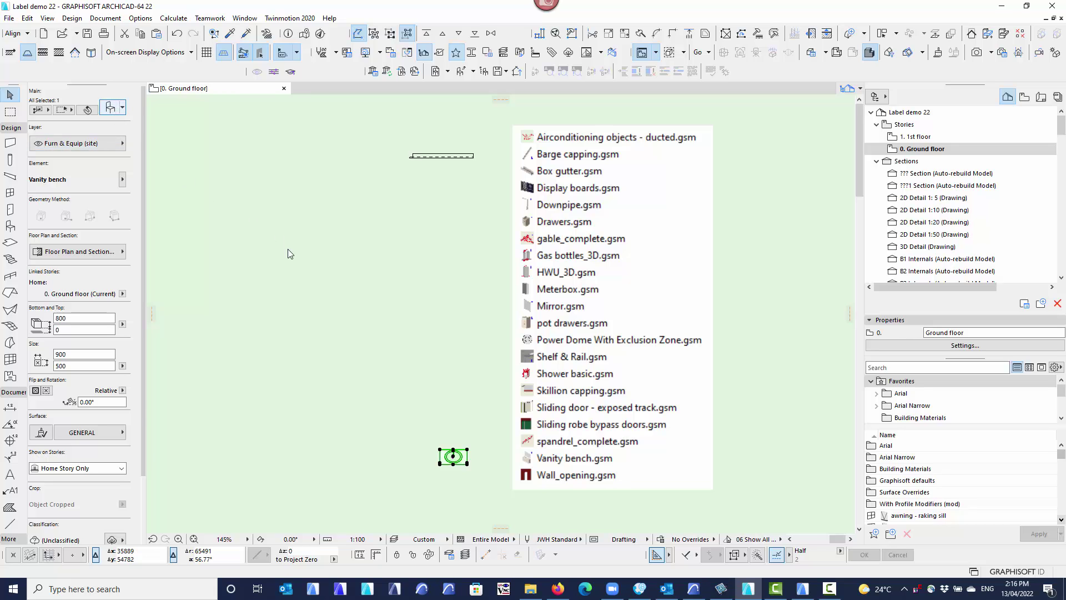
pyautogui.hotkey('ctrl', 't')
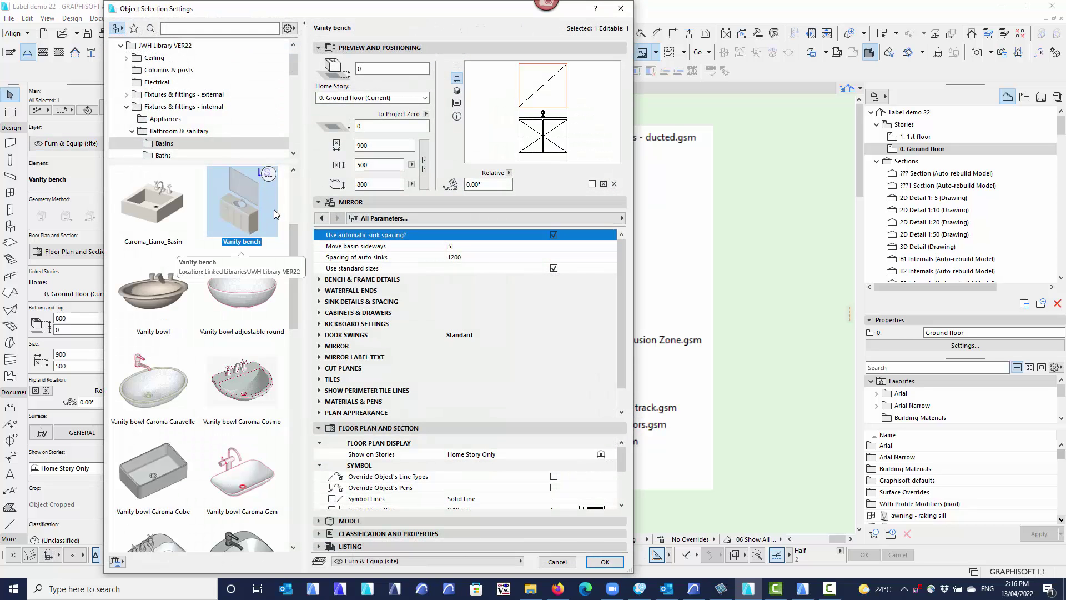
pyautogui.scroll(1, 268, 333)
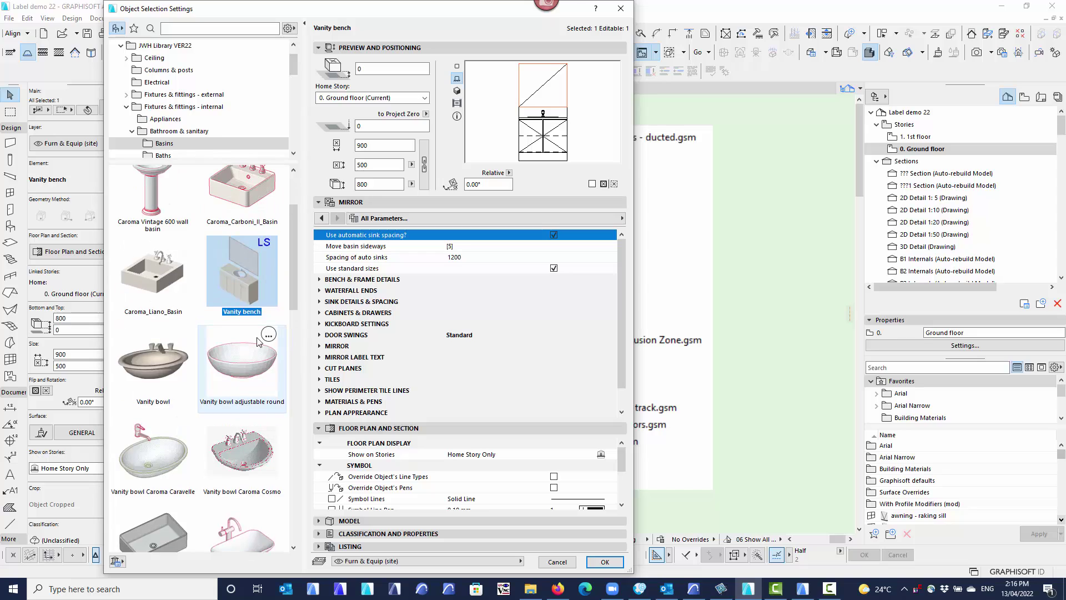